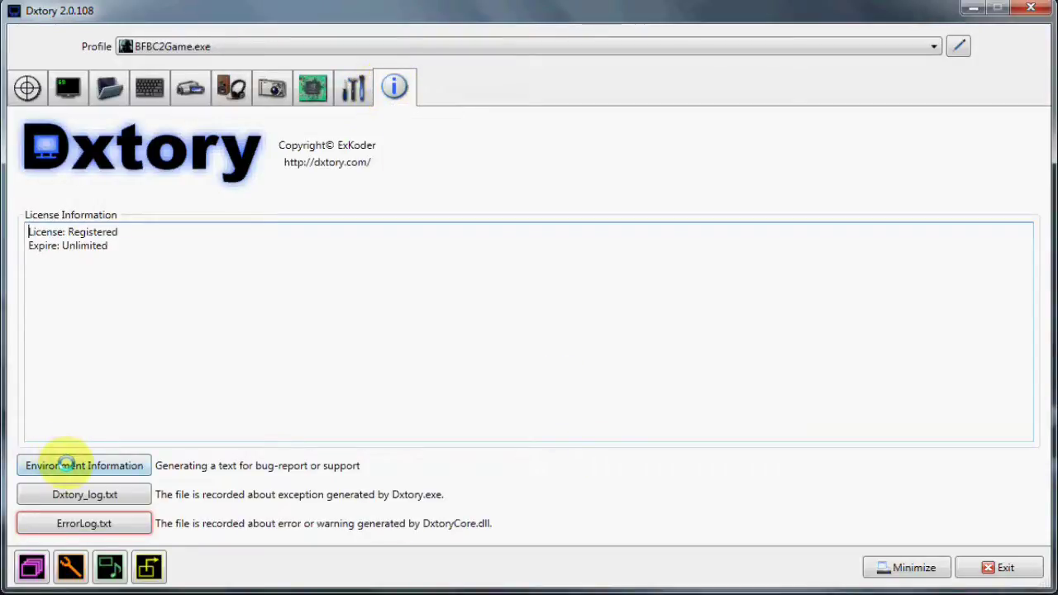
- Generate the environment information report listing version 2.0.108, install path and file hashes
{"action": "left_click", "coordinate": [112, 465]}
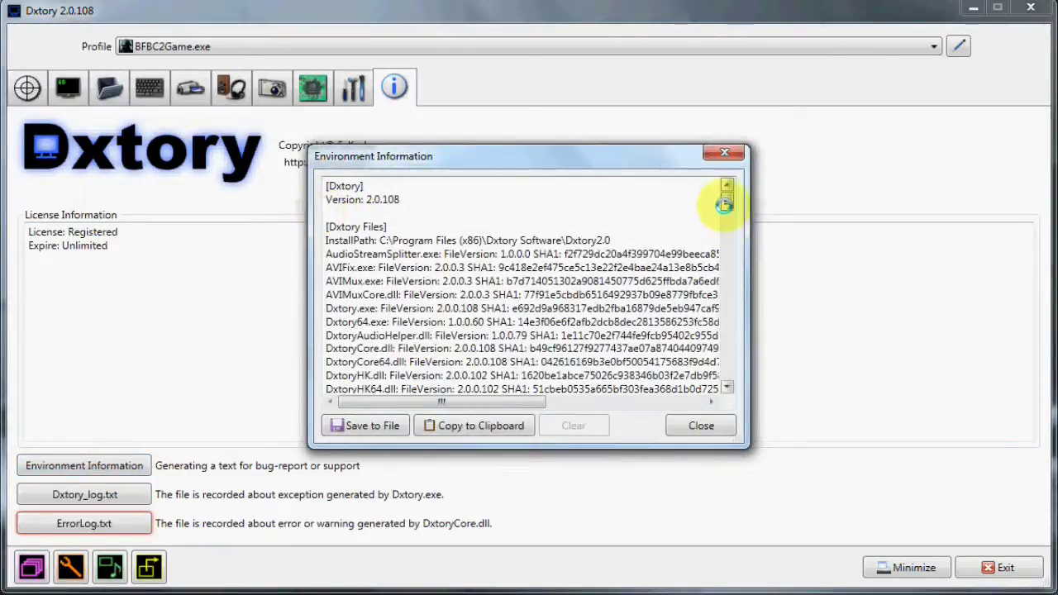
{"action": "left_click_drag", "start_coordinate": [725, 205], "coordinate": [727, 376]}
{"action": "left_click", "coordinate": [702, 425]}
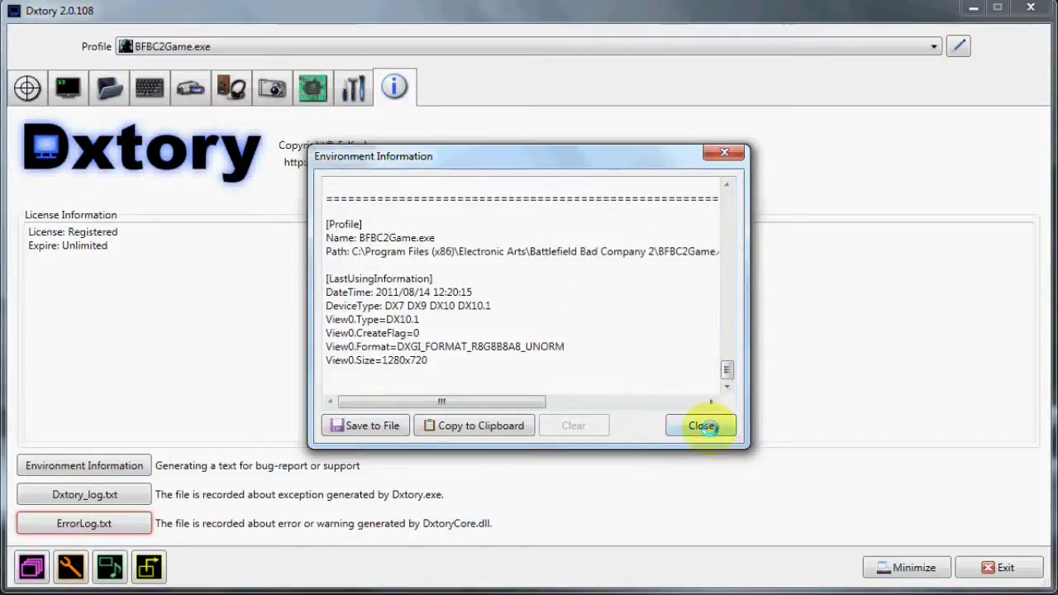
{"action": "left_click", "coordinate": [391, 425]}
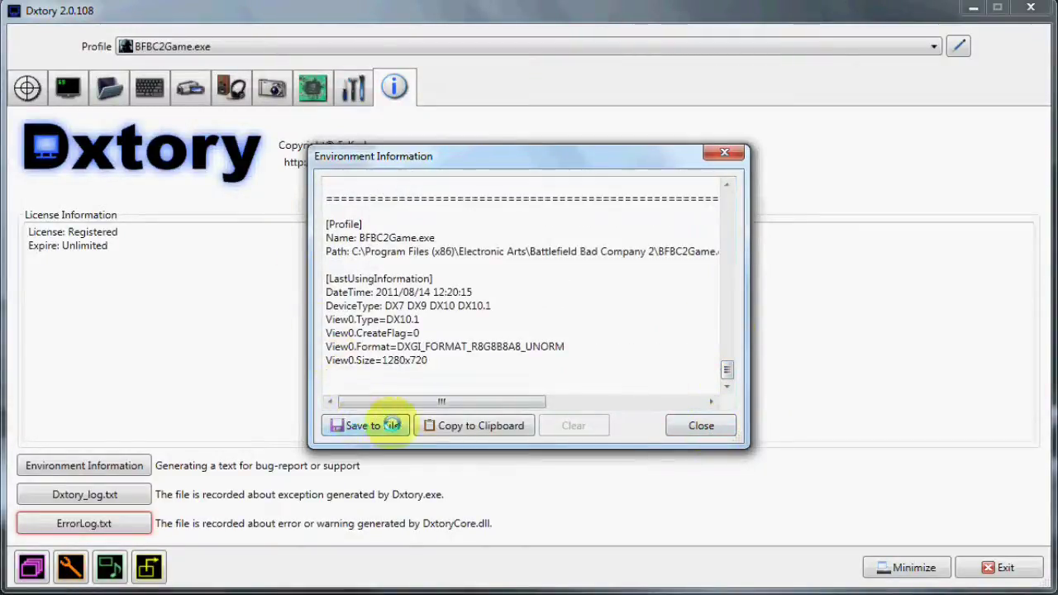
{"action": "left_click", "coordinate": [696, 424]}
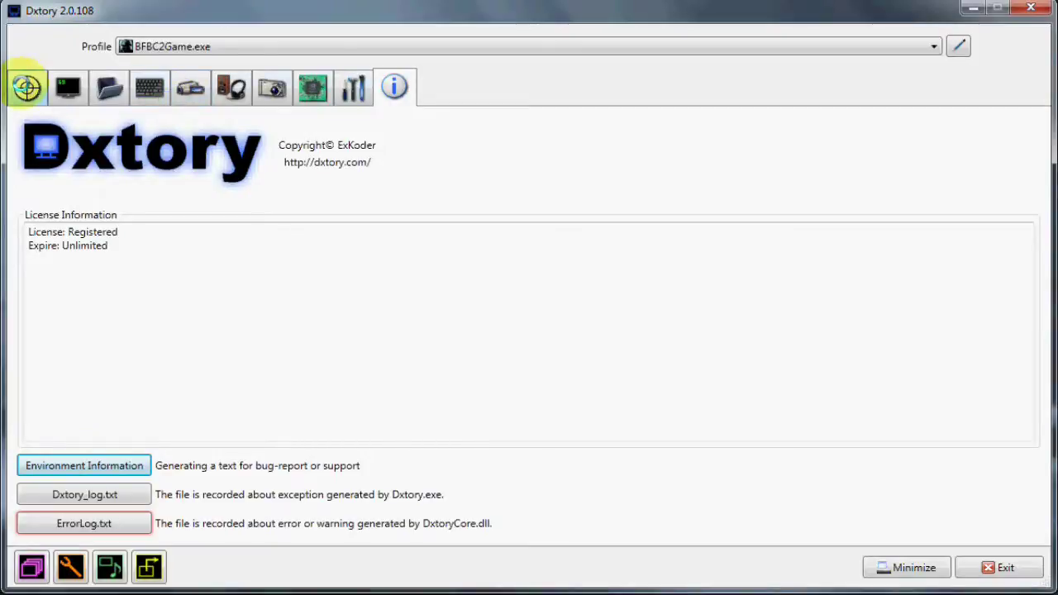
{"action": "left_click", "coordinate": [27, 87]}
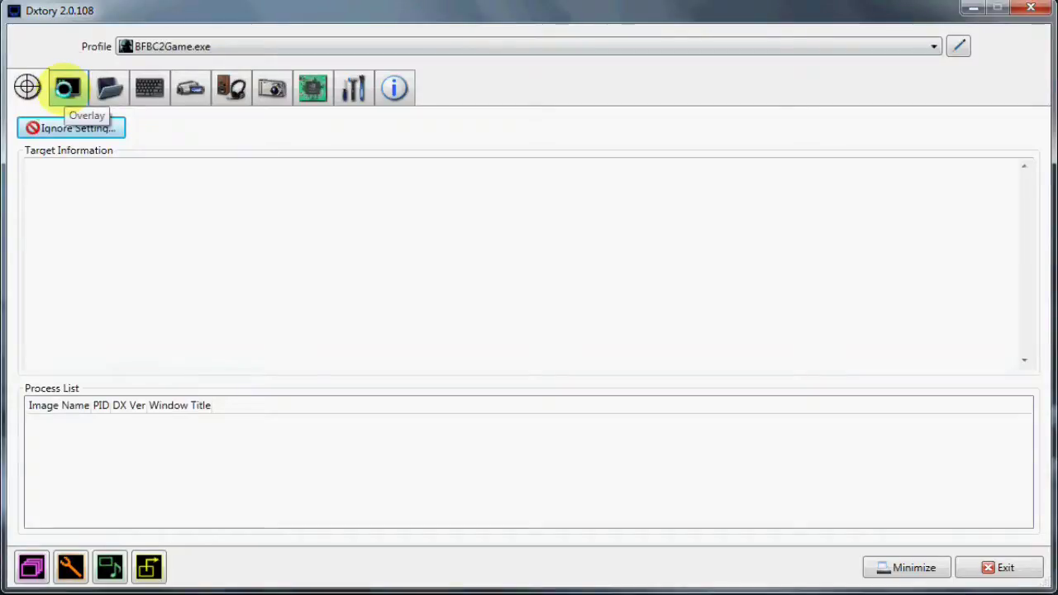
- Review the overlay recording status colour in the colour list, keeping crimson DC143C
{"action": "left_click", "coordinate": [67, 88]}
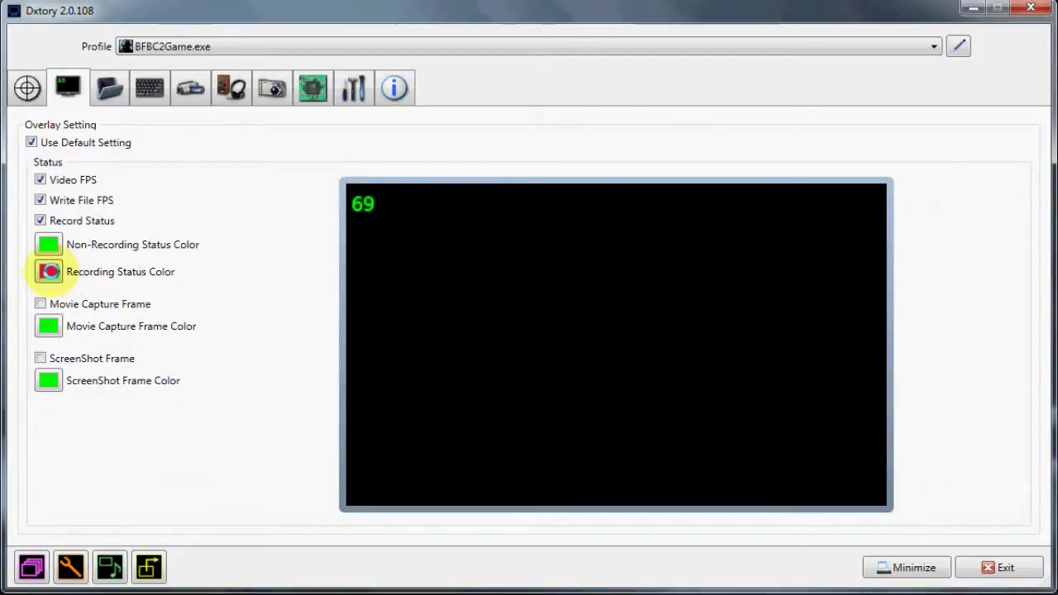
{"action": "left_click", "coordinate": [49, 271]}
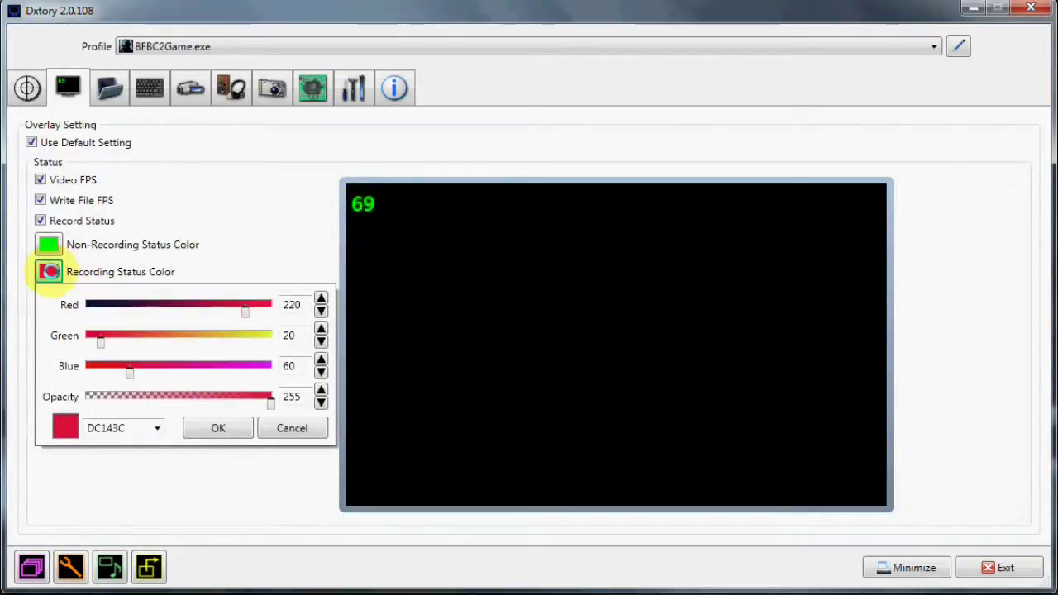
{"action": "left_click", "coordinate": [214, 428]}
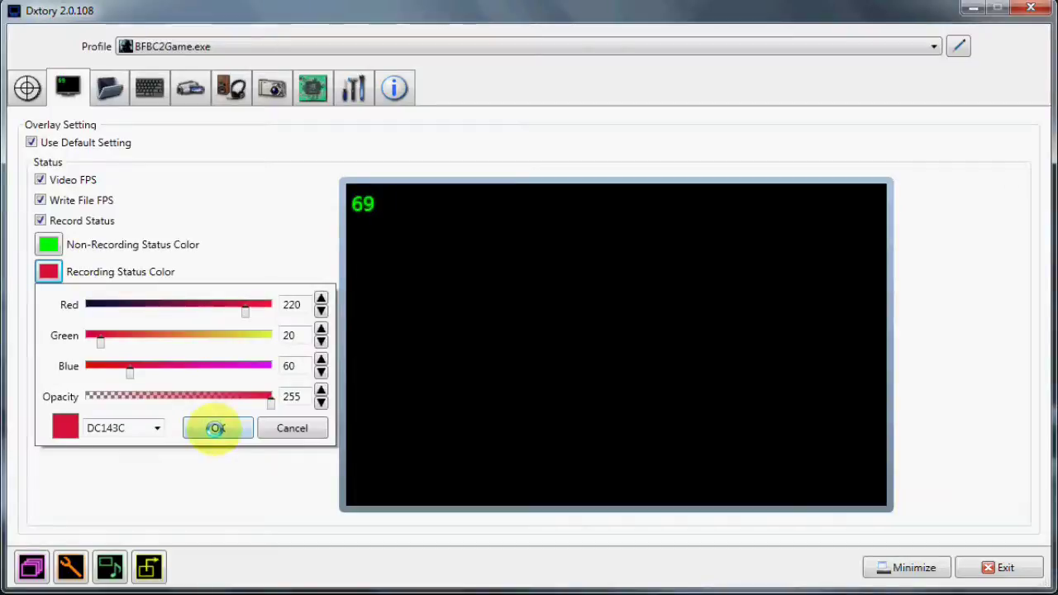
{"action": "left_click", "coordinate": [155, 429]}
{"action": "mouse_move", "coordinate": [218, 463]}
{"action": "left_mouse_down"}
{"action": "mouse_move", "coordinate": [219, 594]}
{"action": "mouse_move", "coordinate": [253, 548]}
{"action": "mouse_move", "coordinate": [220, 466]}
{"action": "left_mouse_up"}
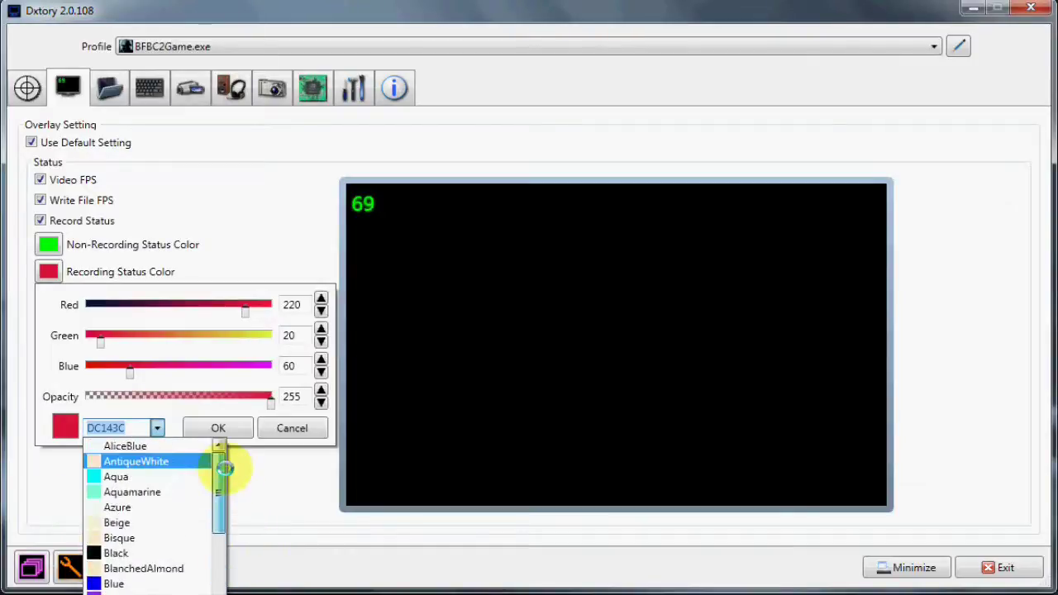
{"action": "left_click", "coordinate": [208, 428]}
{"action": "left_click", "coordinate": [208, 428]}
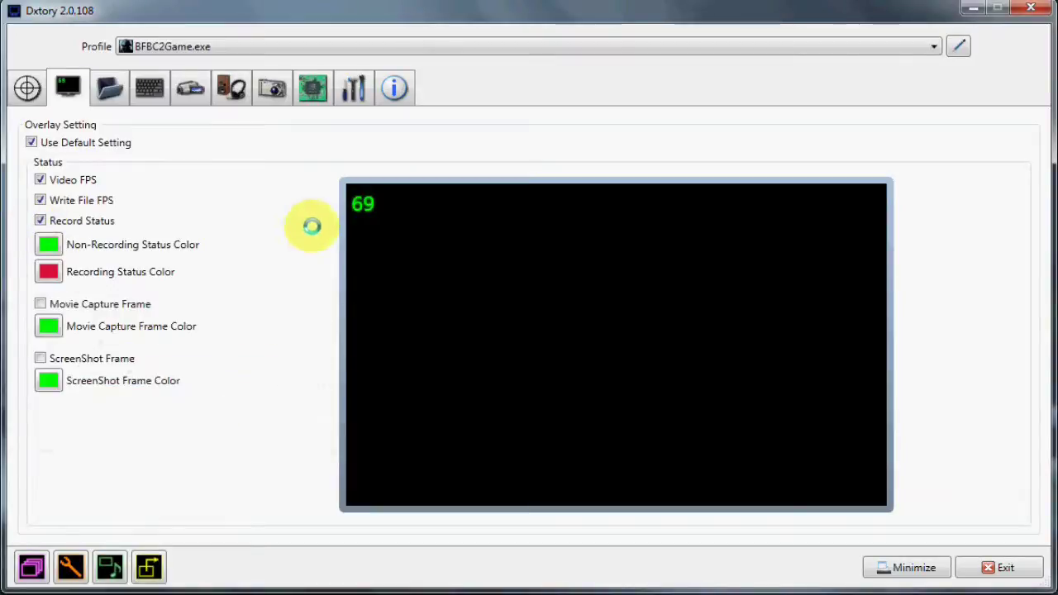
{"action": "left_click", "coordinate": [109, 86]}
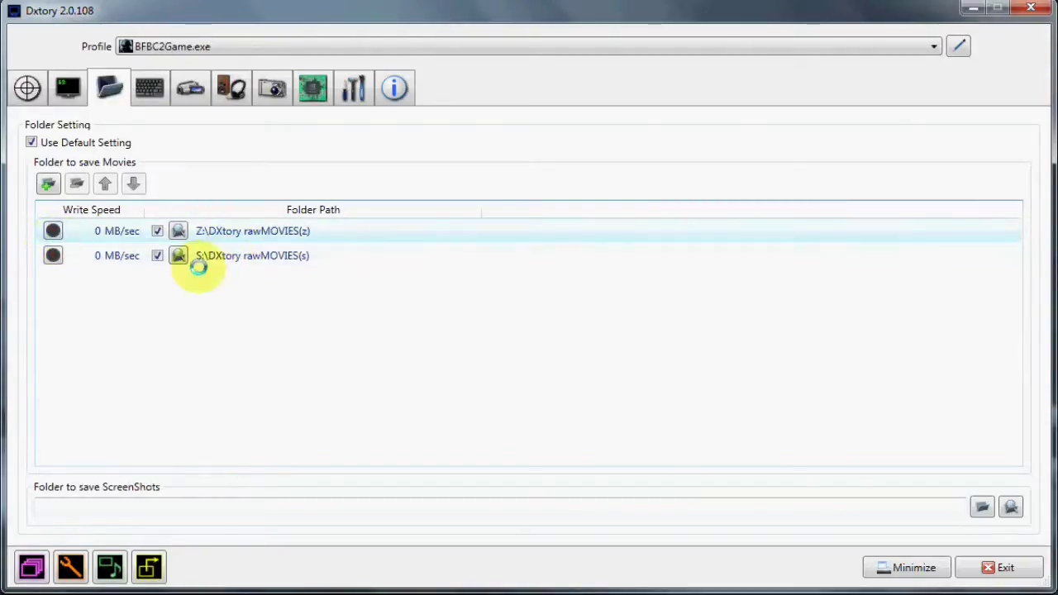
- Benchmark the S: movie folder and store its 56 MB/sec write speed
{"action": "left_click", "coordinate": [53, 231]}
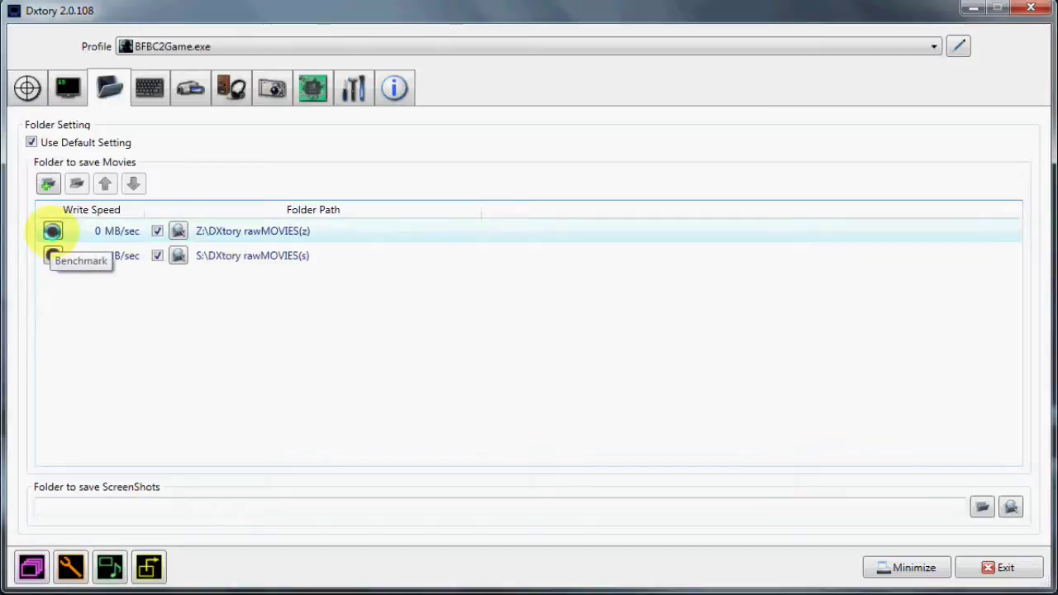
{"action": "left_click", "coordinate": [53, 232]}
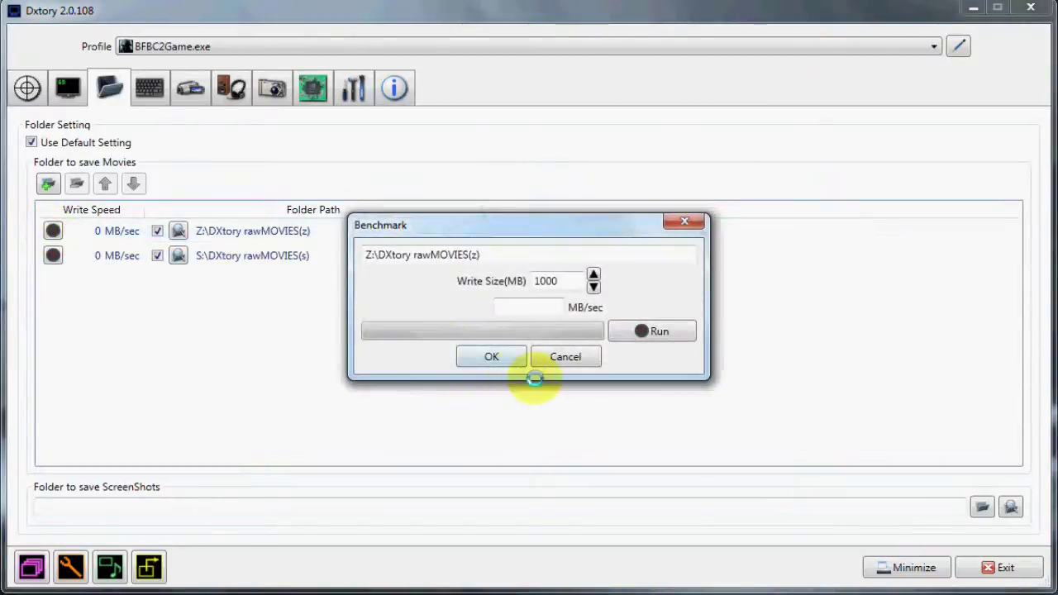
{"action": "left_click", "coordinate": [499, 357]}
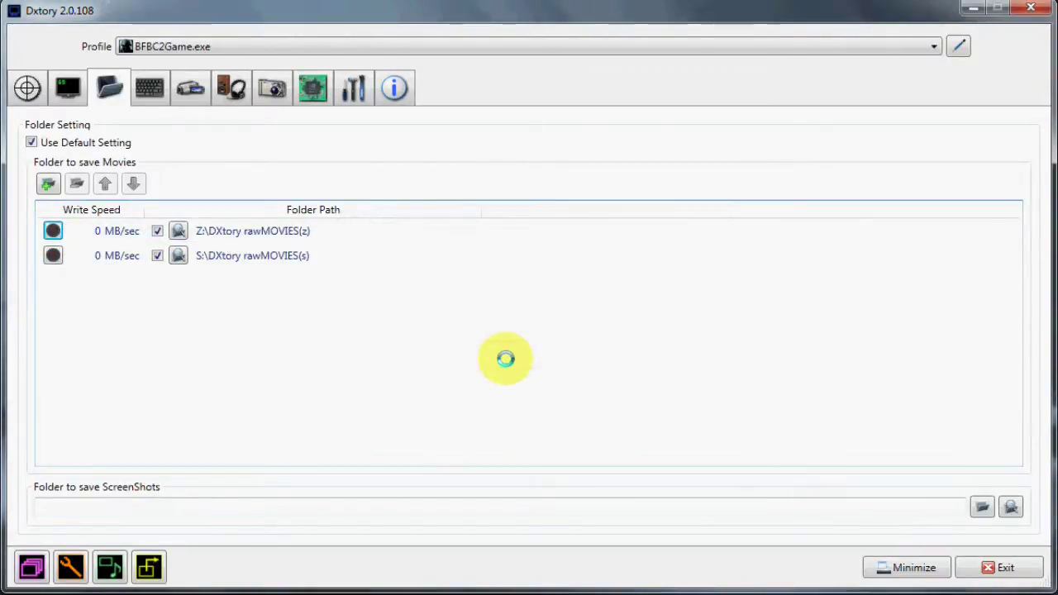
{"action": "left_click", "coordinate": [53, 256]}
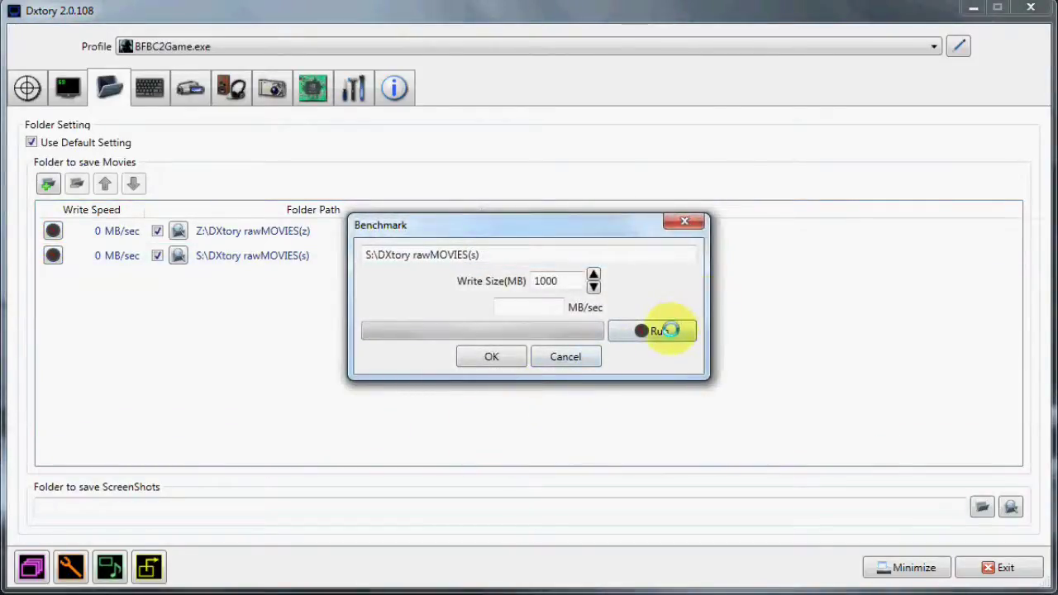
{"action": "left_click", "coordinate": [666, 330]}
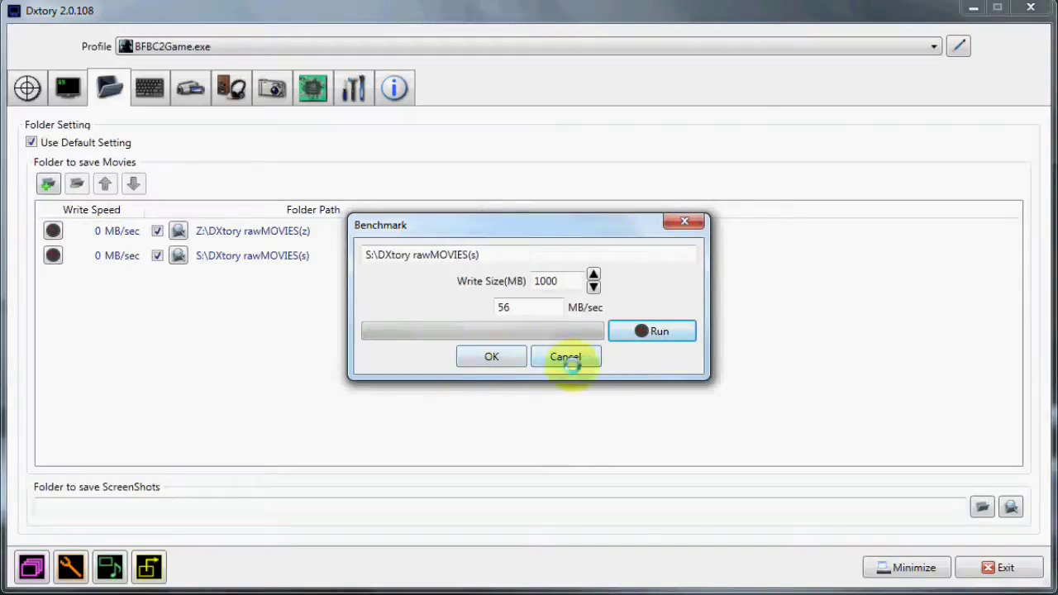
{"action": "left_click", "coordinate": [487, 357]}
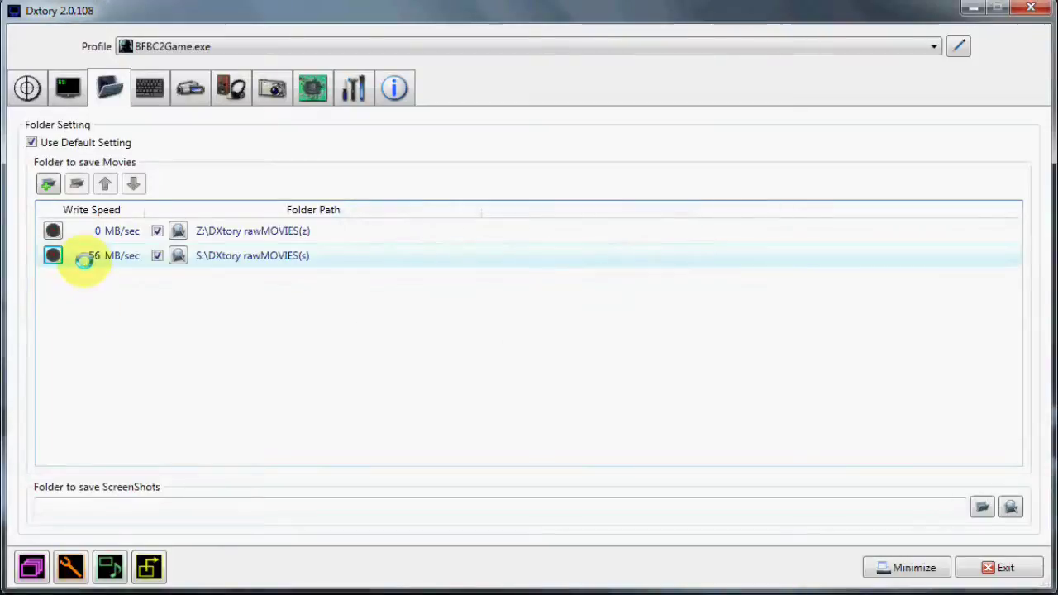
- Benchmark the Z: movie folder and store its 45 MB/sec write speed
{"action": "left_click", "coordinate": [109, 232]}
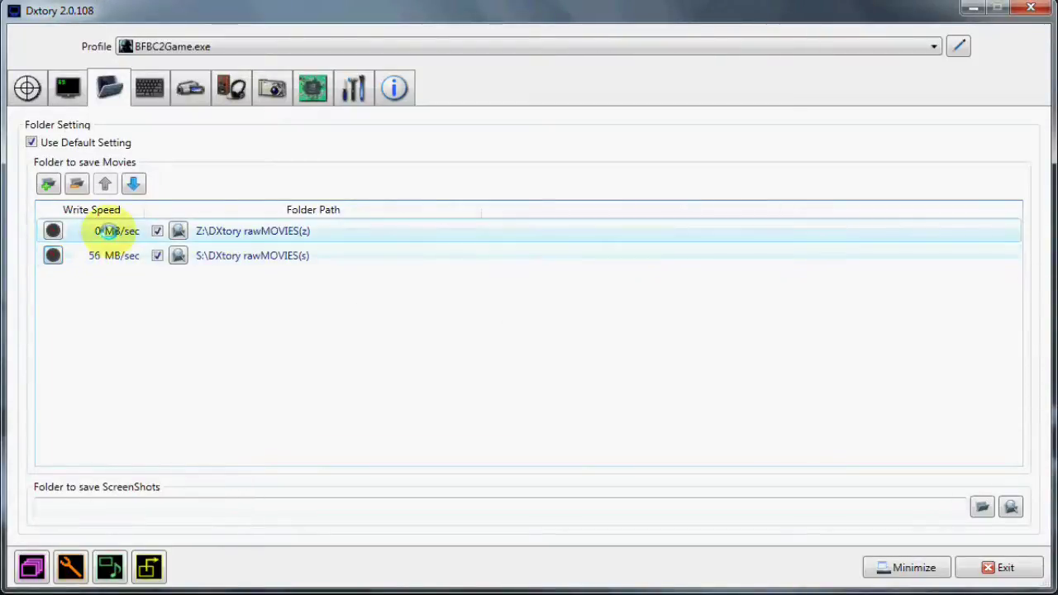
{"action": "left_click", "coordinate": [52, 230]}
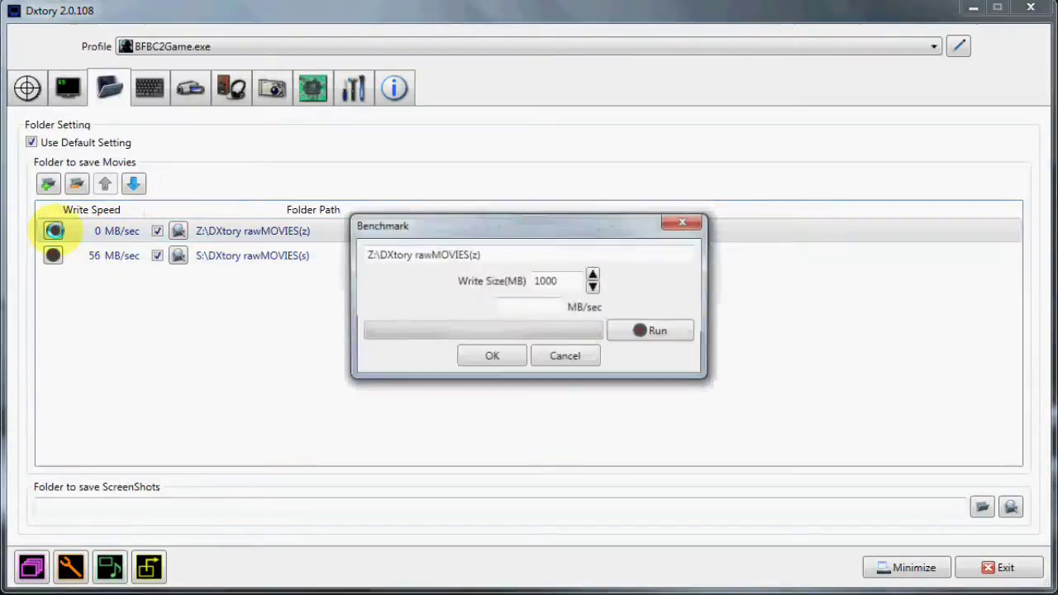
{"action": "left_click", "coordinate": [483, 357]}
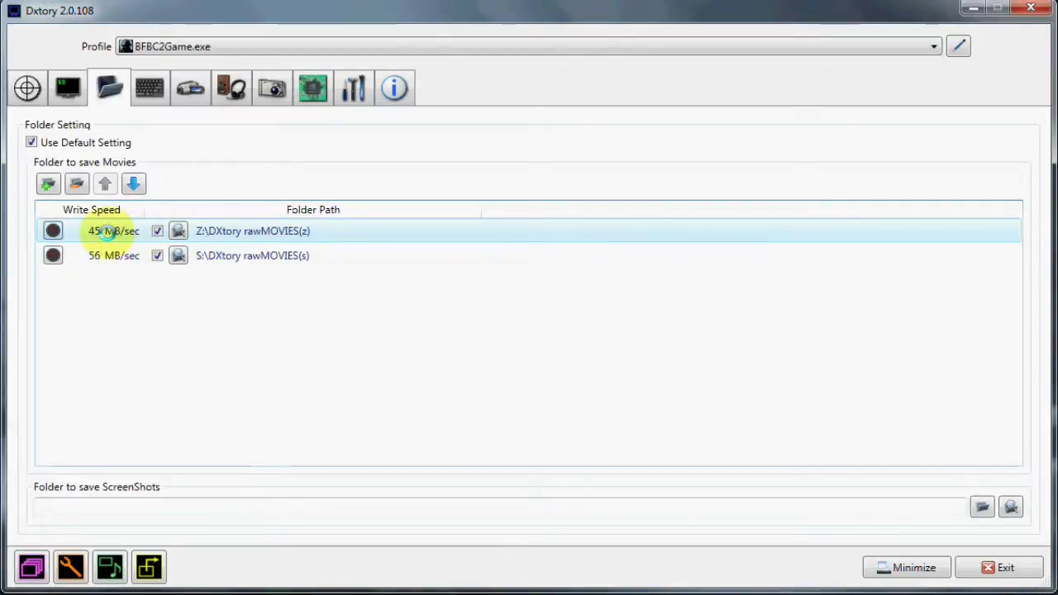
{"action": "right_click", "coordinate": [107, 231]}
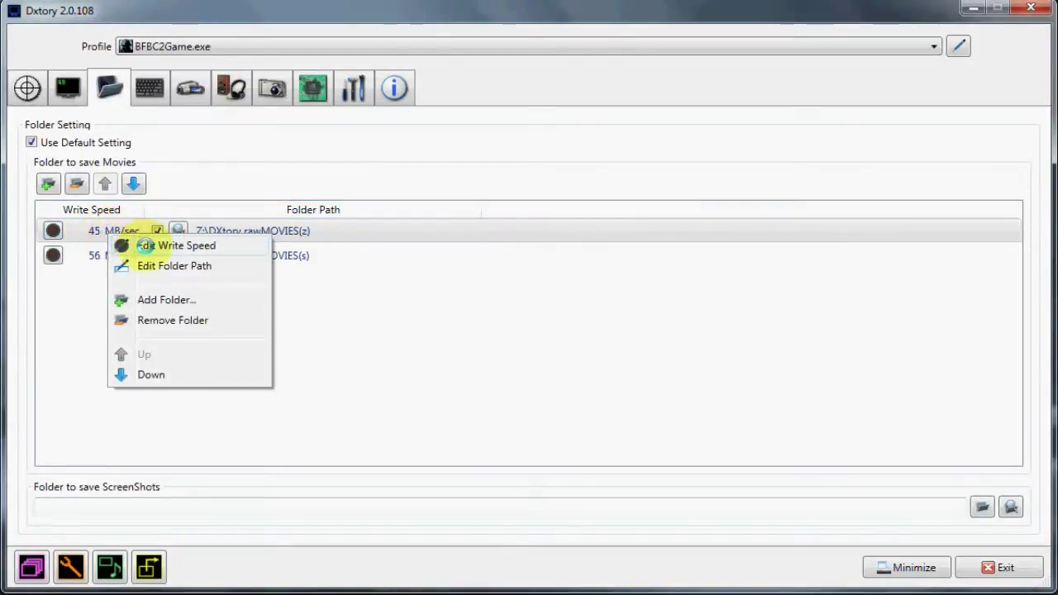
- Set the write speed of both the Z: and S: movie folders to 40 MB/sec
{"action": "left_click", "coordinate": [145, 246]}
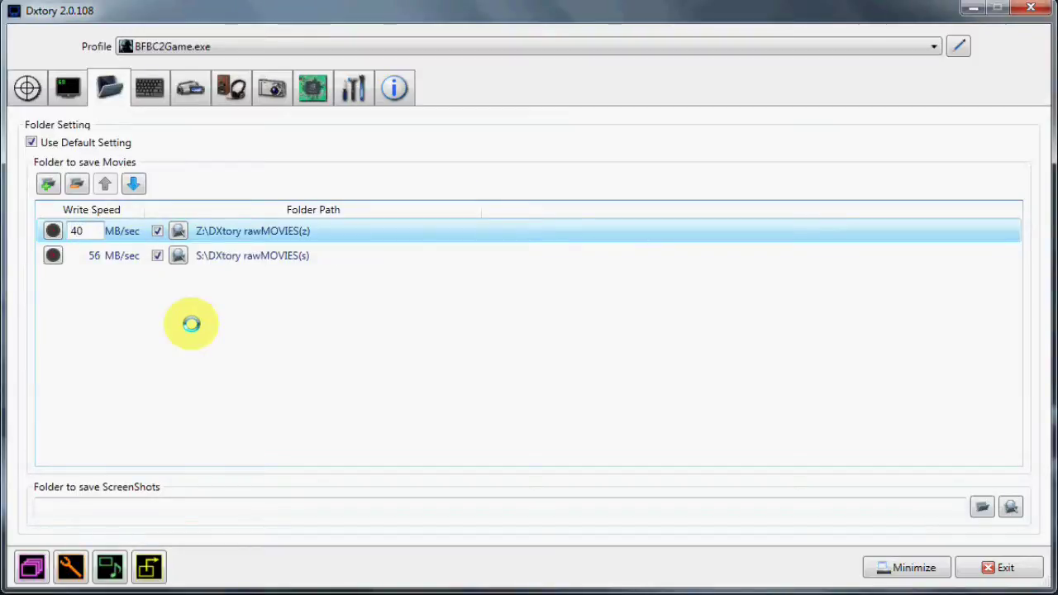
{"action": "type", "text": "40"}
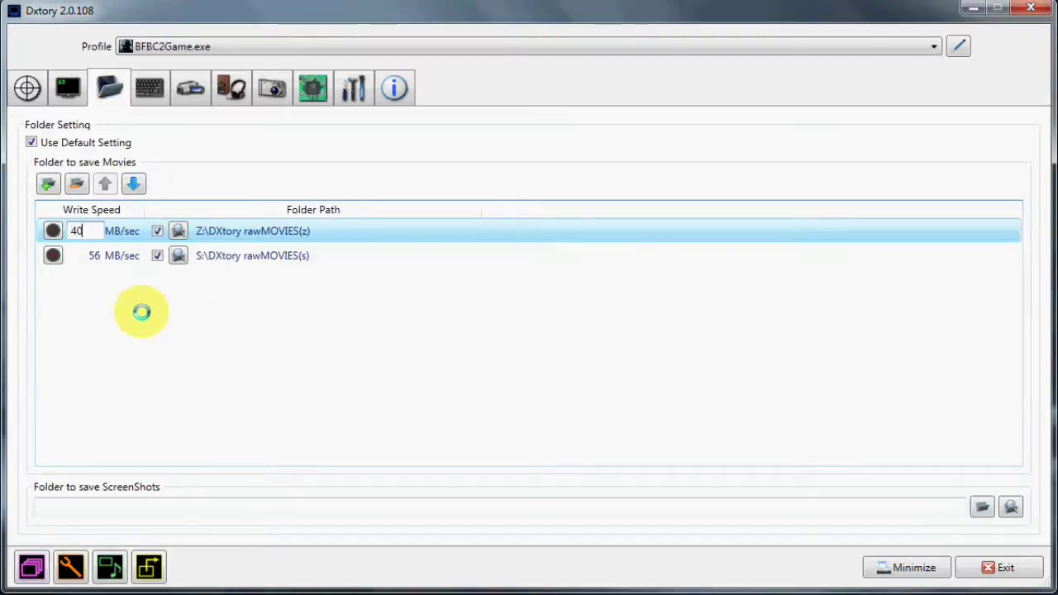
{"action": "right_click", "coordinate": [103, 255]}
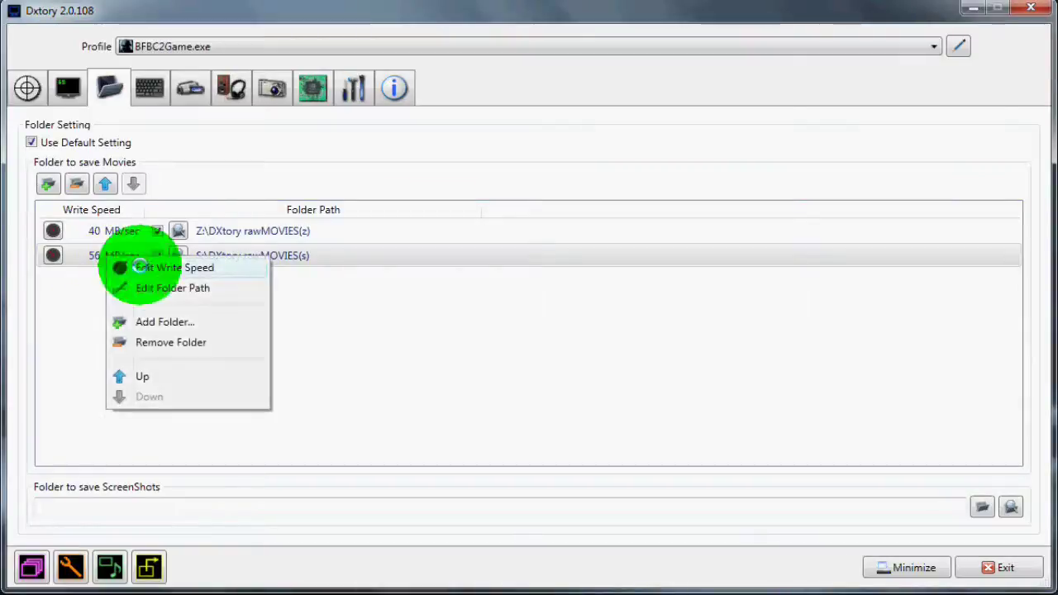
{"action": "left_click", "coordinate": [140, 266]}
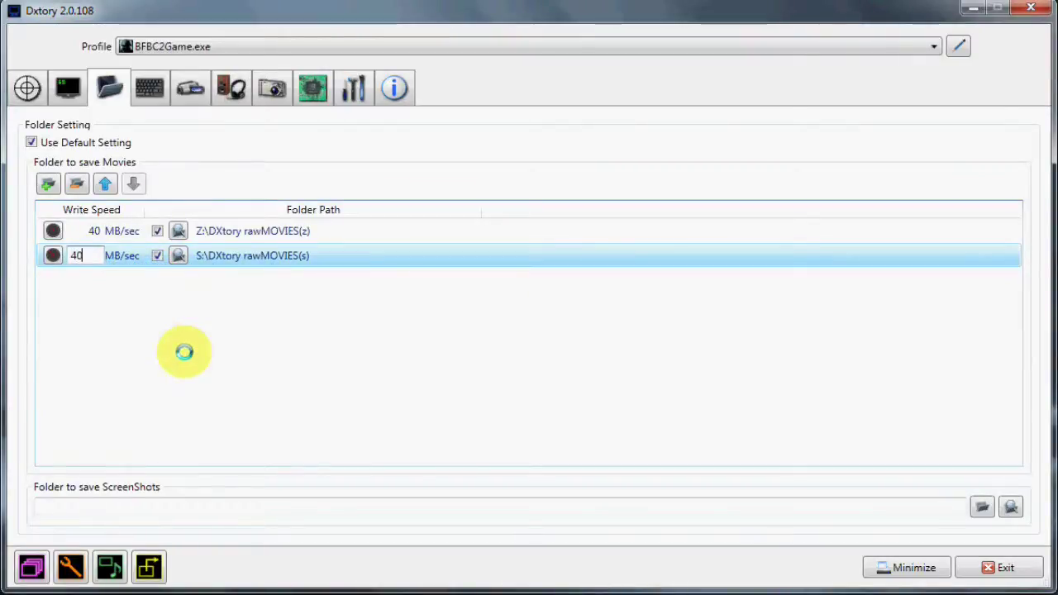
{"action": "type", "text": "40"}
{"action": "right_click", "coordinate": [169, 309]}
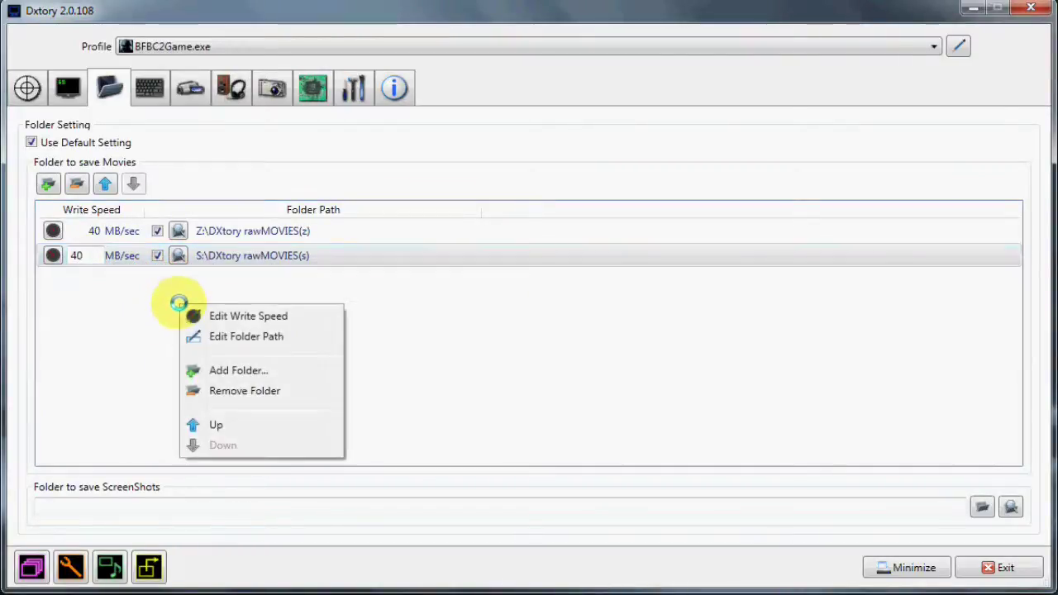
{"action": "left_click", "coordinate": [170, 308]}
{"action": "left_click", "coordinate": [118, 233]}
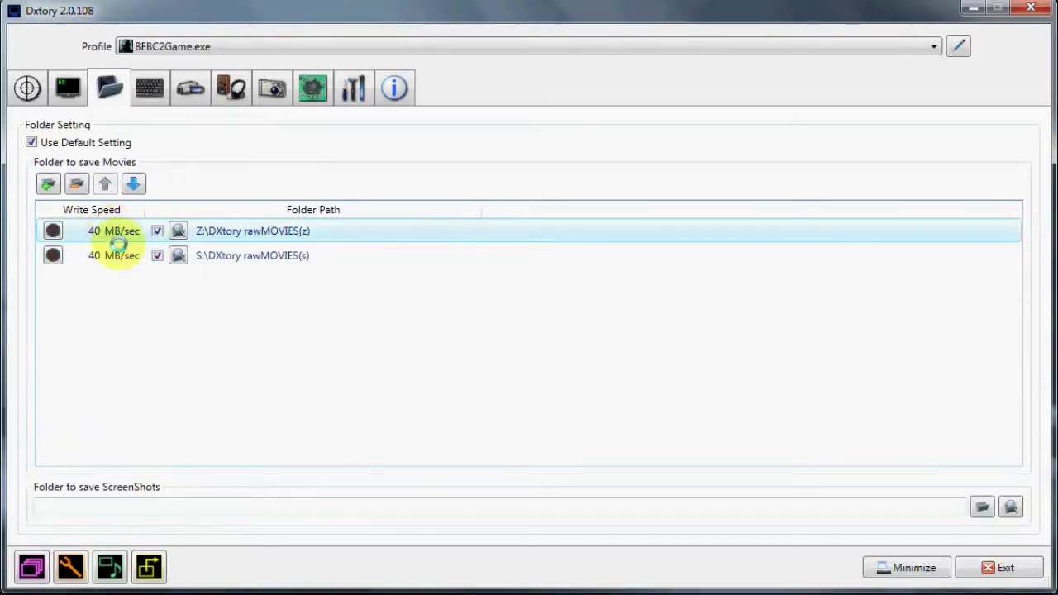
{"action": "left_click", "coordinate": [152, 99]}
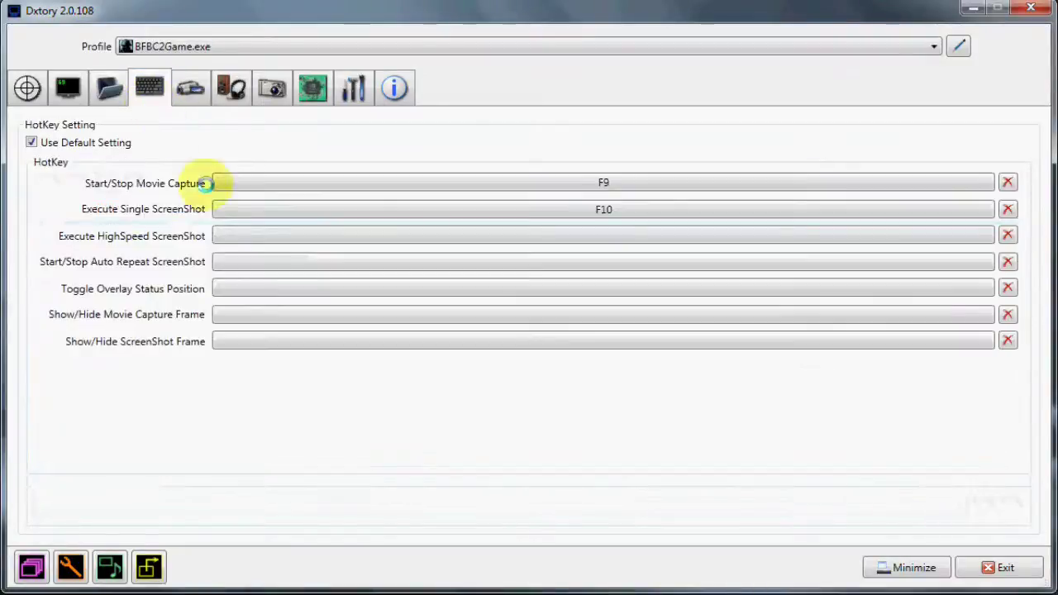
{"action": "left_click", "coordinate": [543, 183]}
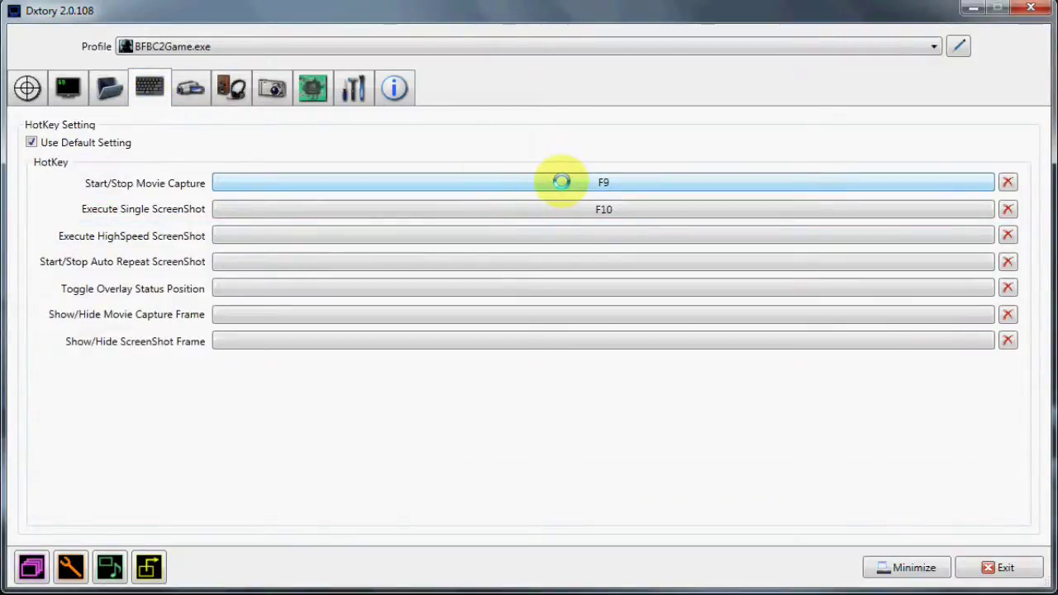
{"action": "left_click", "coordinate": [561, 181]}
{"action": "left_click", "coordinate": [850, 192]}
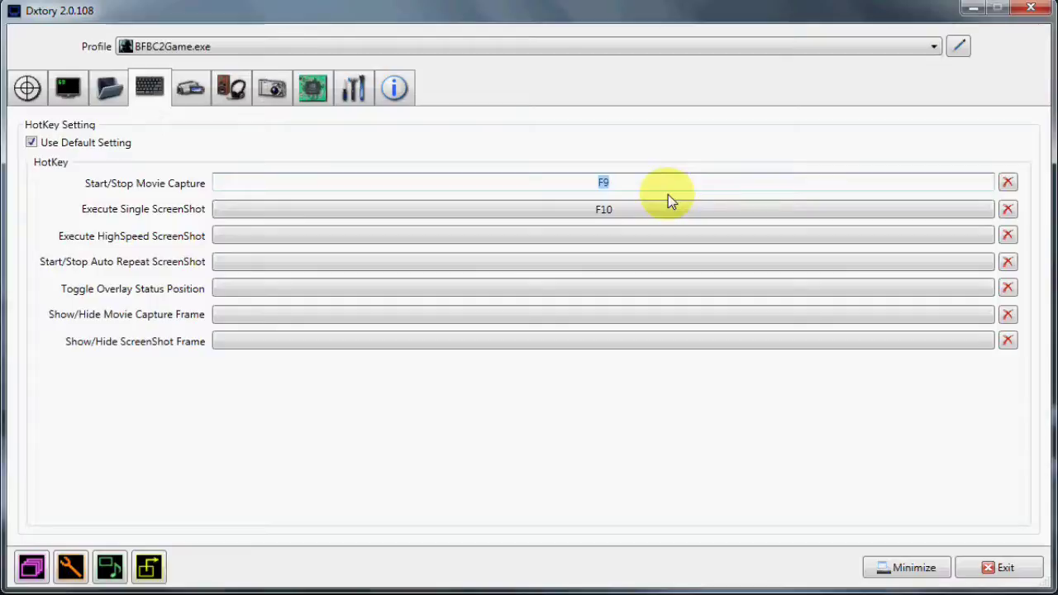
{"action": "key", "text": "F11"}
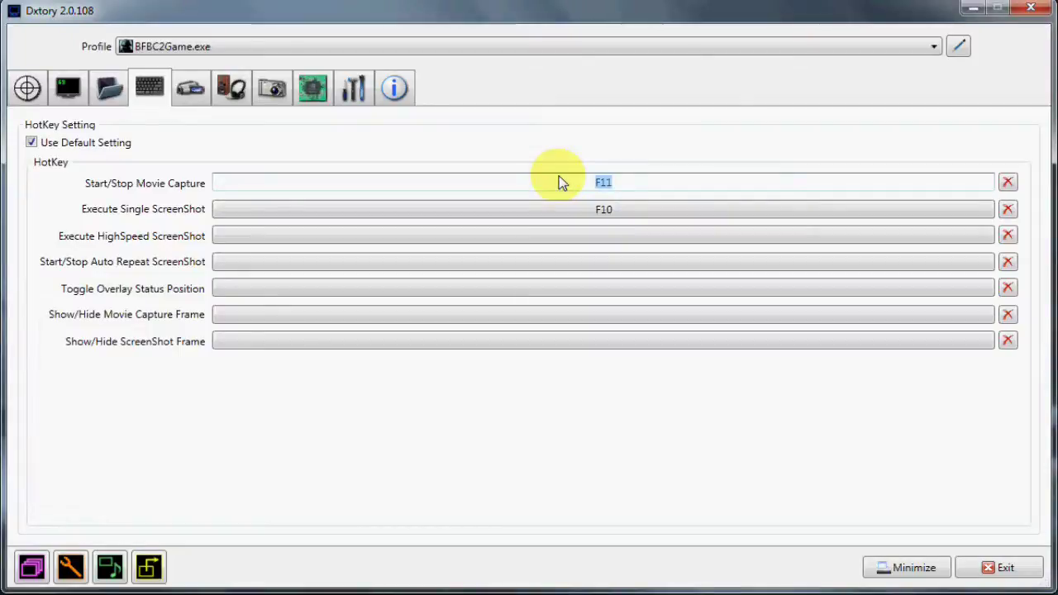
{"action": "key", "text": "F9"}
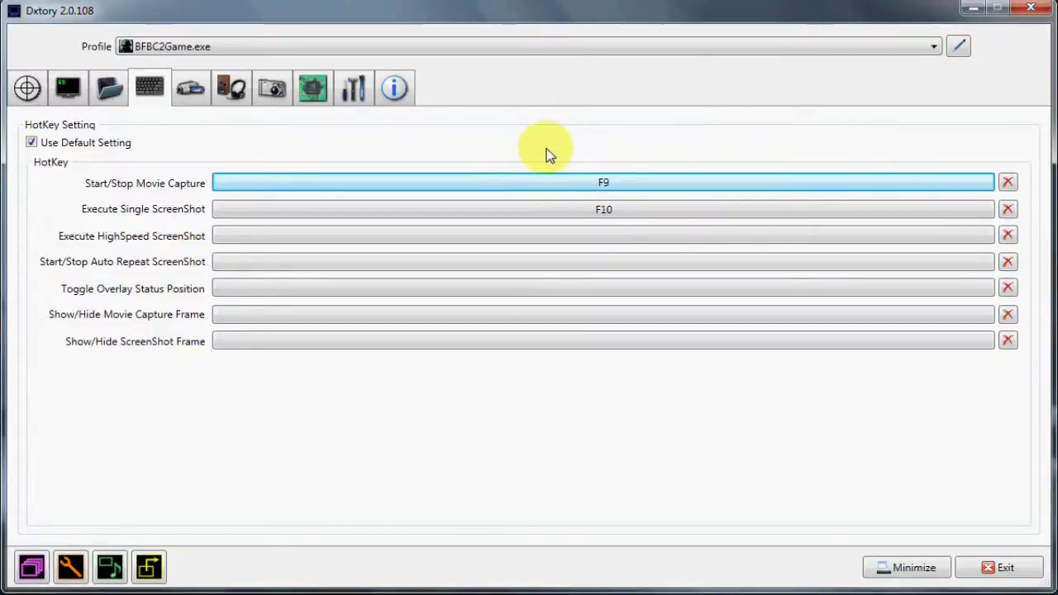
- Try a 120 fps capture frame rate in the movie settings, keeping RawCap format
{"action": "left_click", "coordinate": [190, 86]}
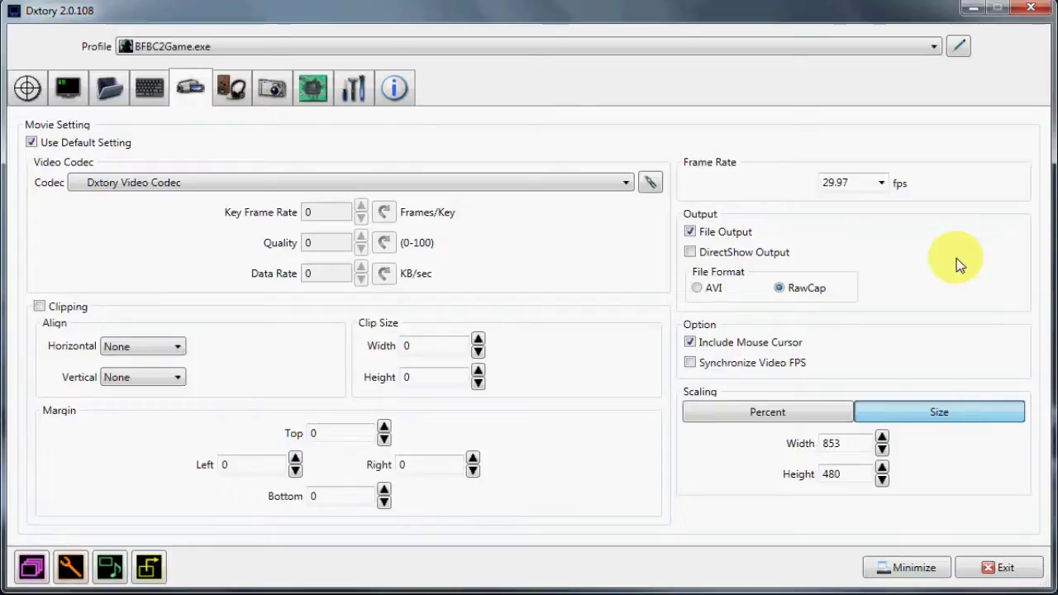
{"action": "left_click", "coordinate": [883, 183]}
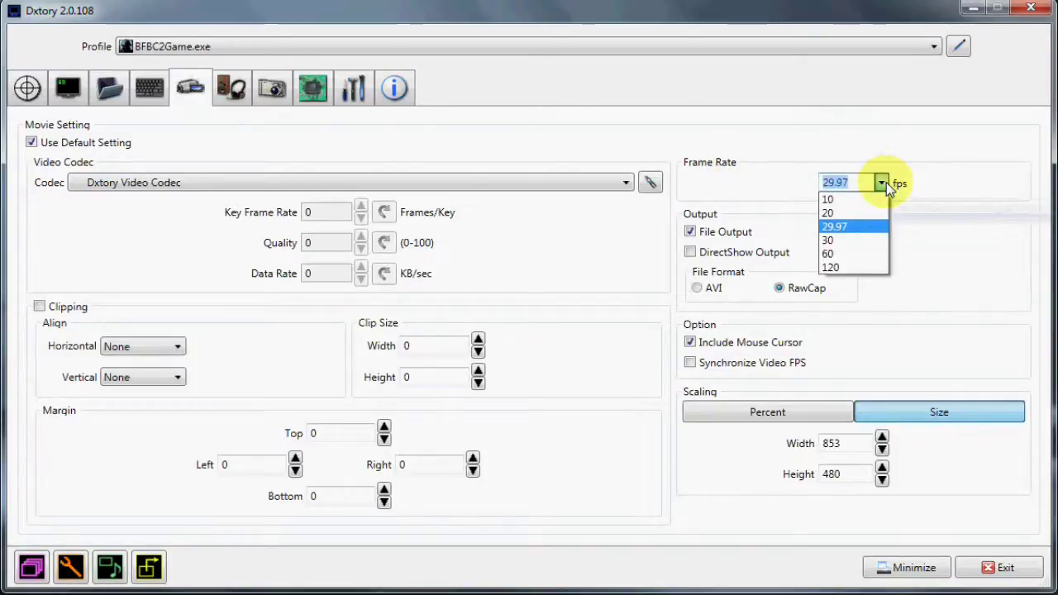
{"action": "left_click", "coordinate": [872, 267]}
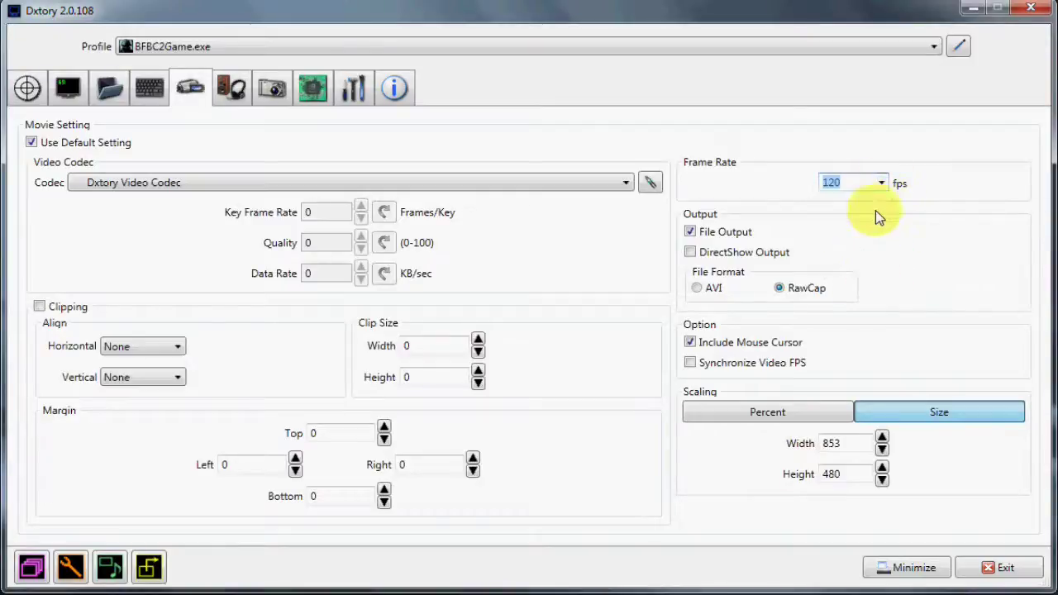
{"action": "scroll", "coordinate": [883, 195], "scroll_direction": "up", "scroll_amount": 5}
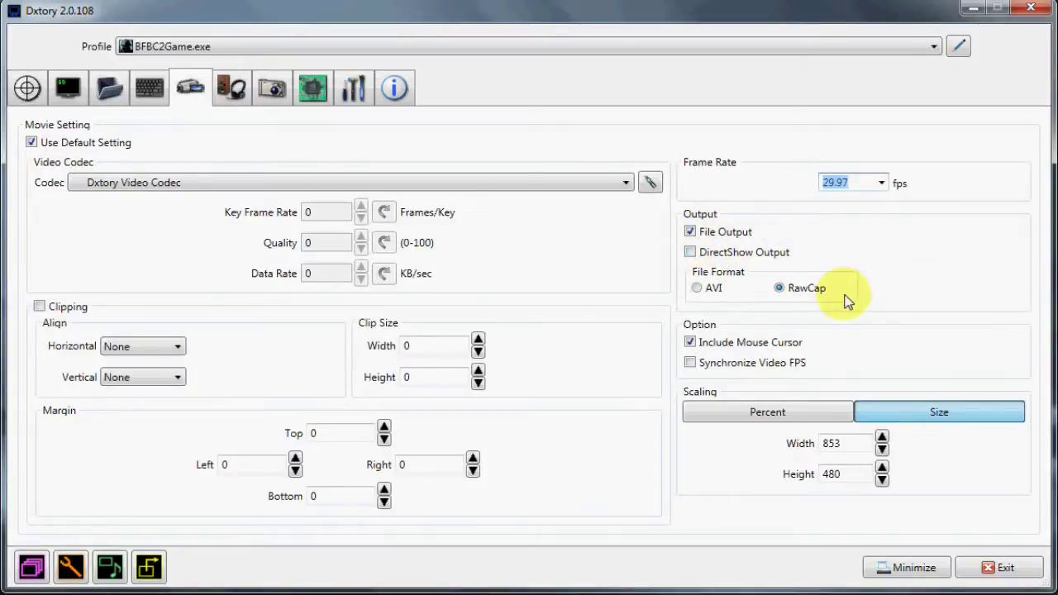
{"action": "left_click", "coordinate": [792, 299]}
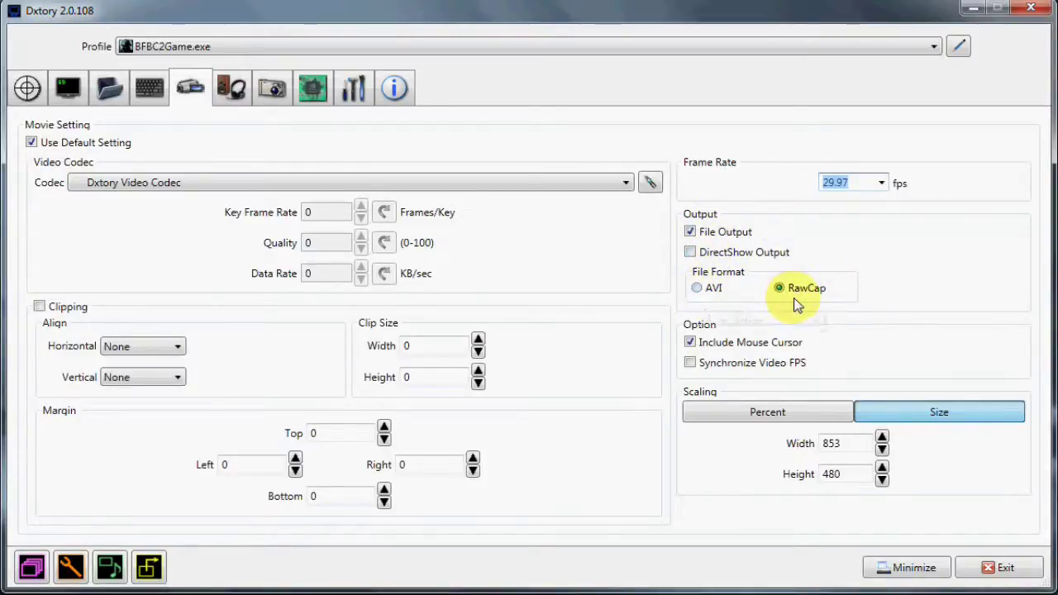
- Toggle DirectShow and file output, ending with file output on and DirectShow off
{"action": "left_click", "coordinate": [691, 256]}
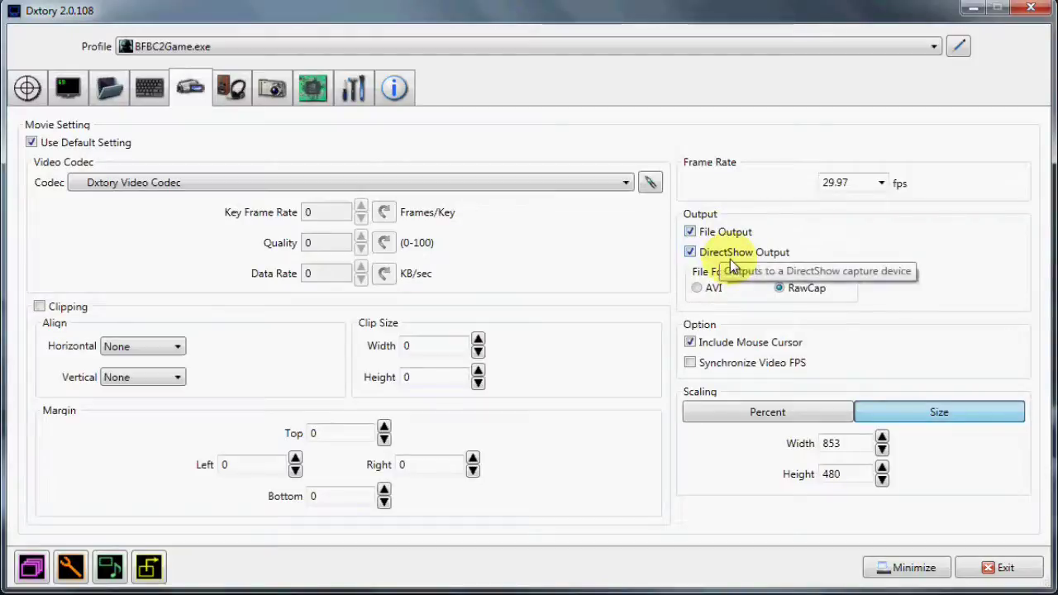
{"action": "left_click", "coordinate": [689, 231]}
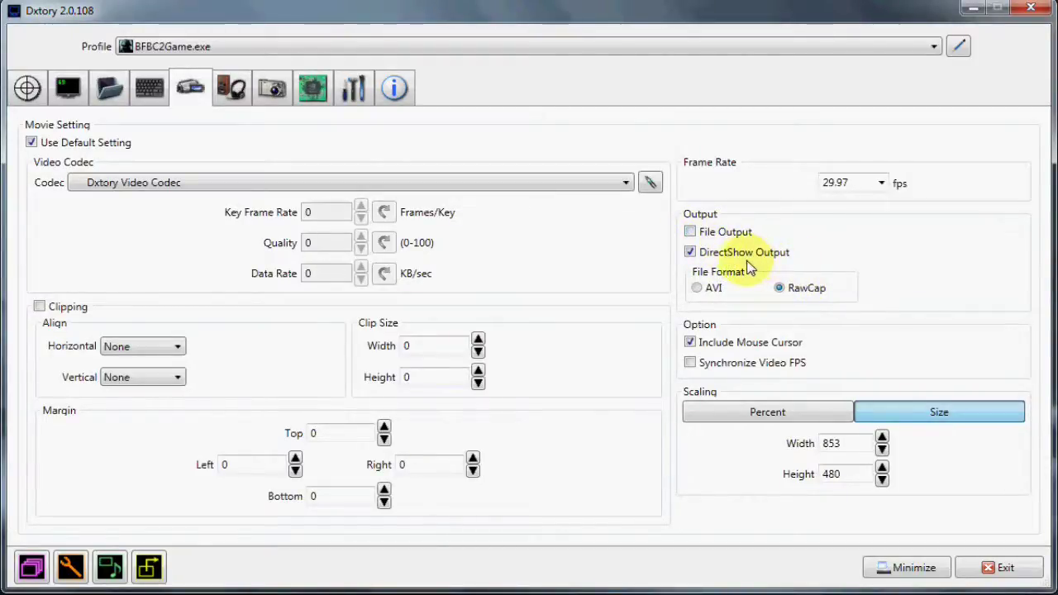
{"action": "left_click", "coordinate": [689, 231]}
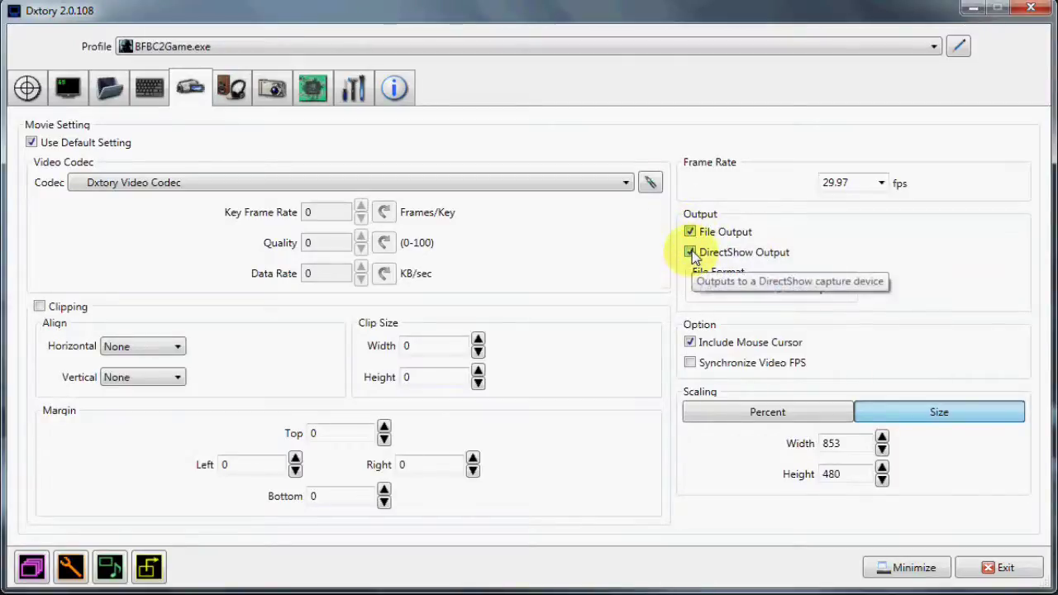
{"action": "left_click", "coordinate": [690, 252]}
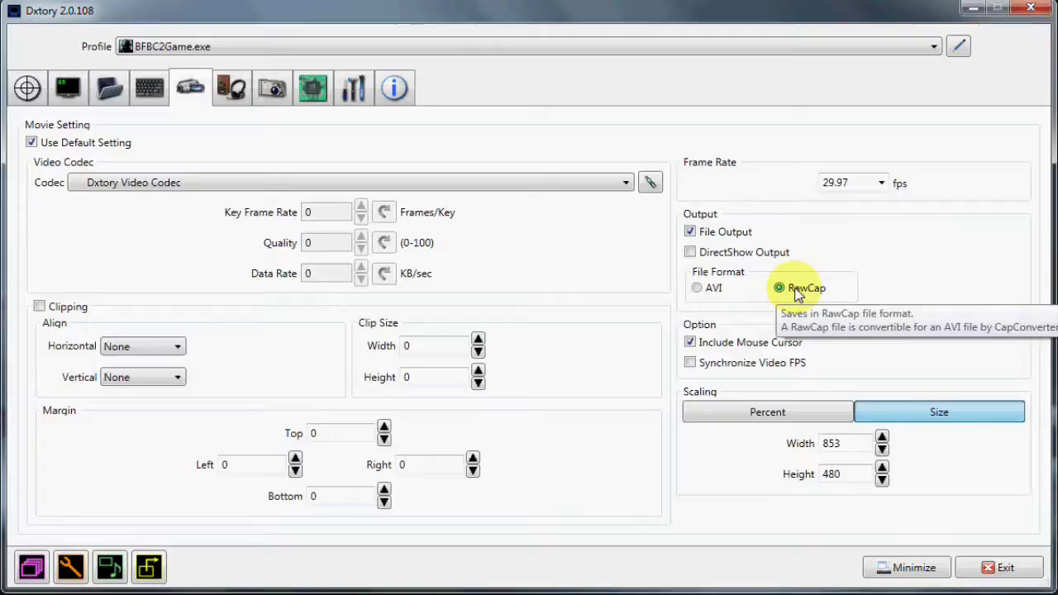
{"action": "left_click", "coordinate": [110, 89]}
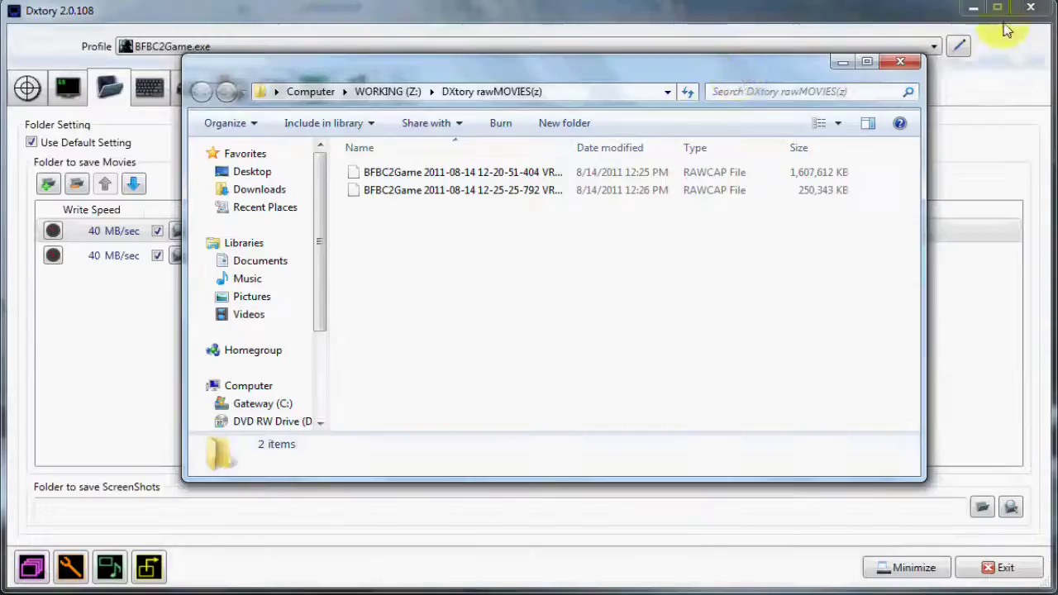
{"action": "left_click_drag", "start_coordinate": [703, 66], "coordinate": [862, 74]}
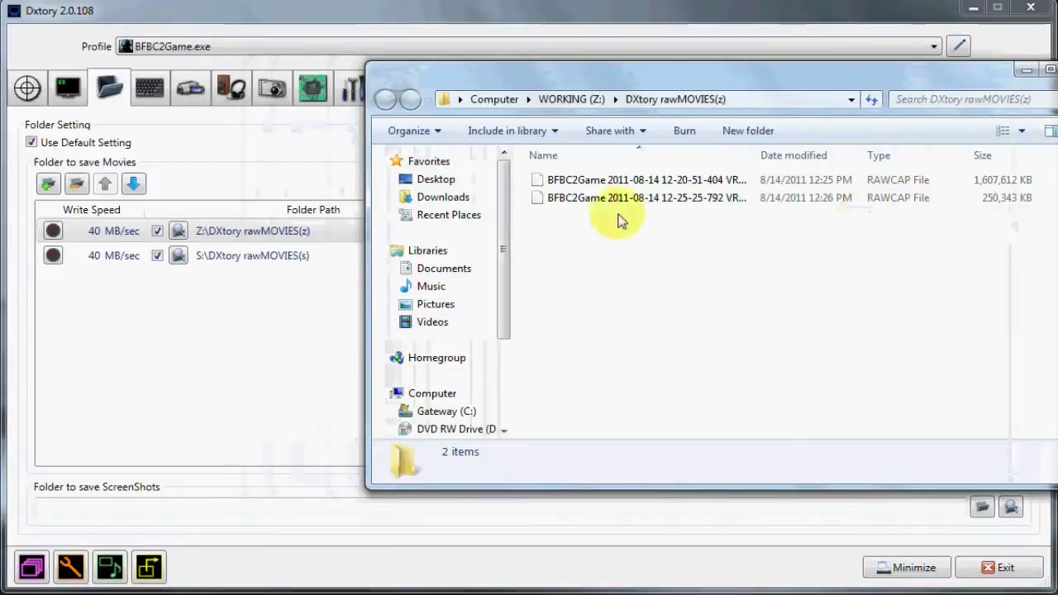
{"action": "left_click", "coordinate": [604, 183]}
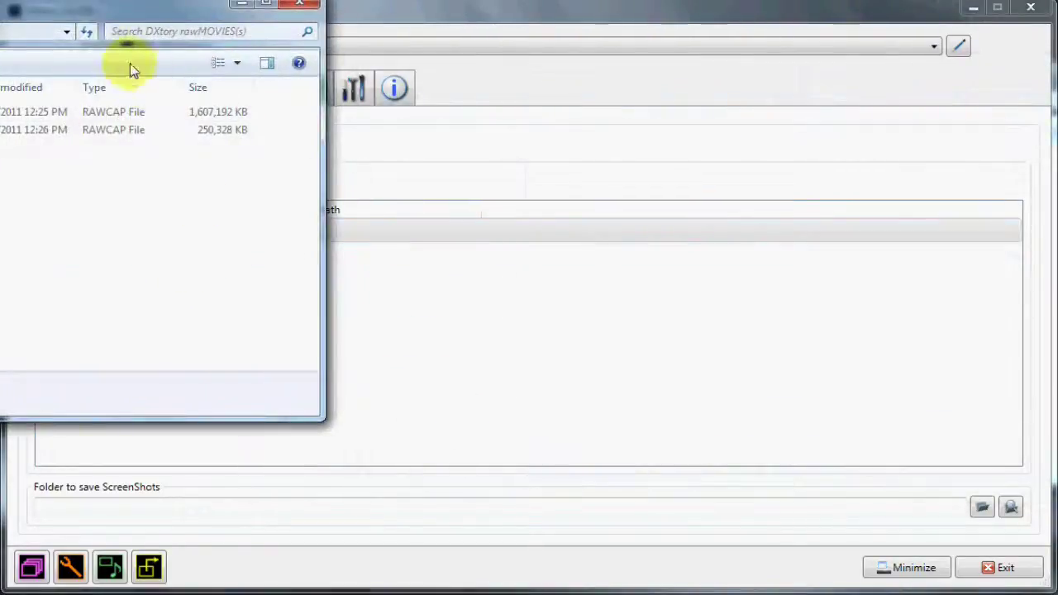
{"action": "left_click_drag", "start_coordinate": [95, 13], "coordinate": [638, 97]}
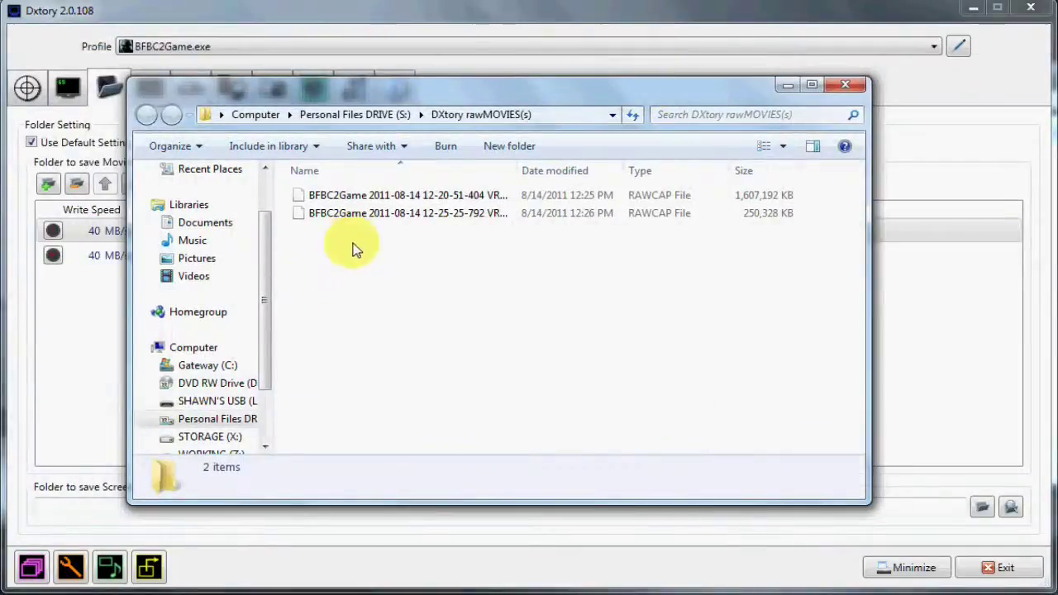
{"action": "left_click", "coordinate": [345, 196]}
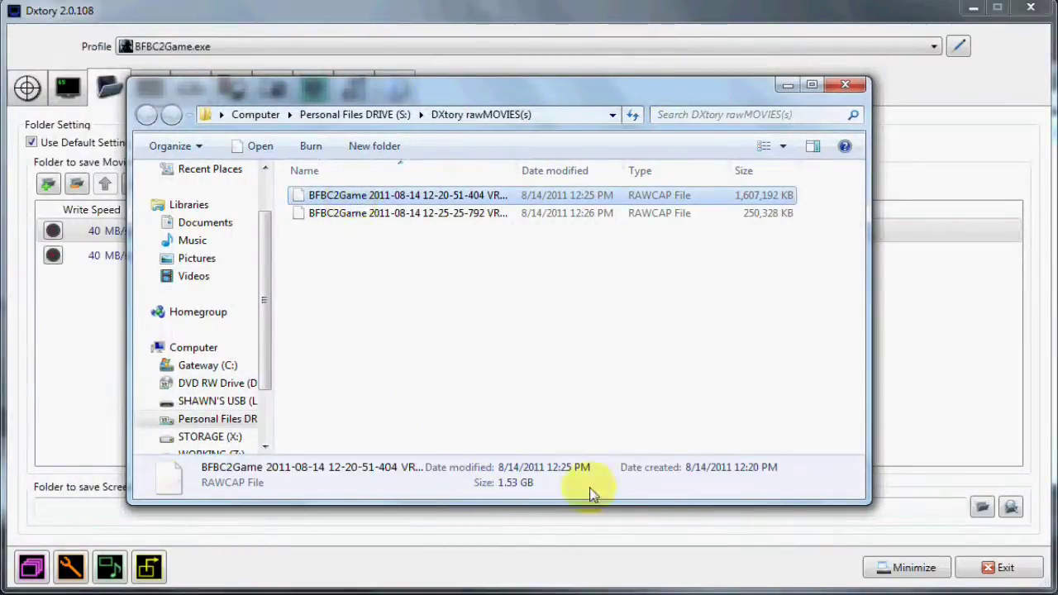
{"action": "left_click", "coordinate": [847, 86]}
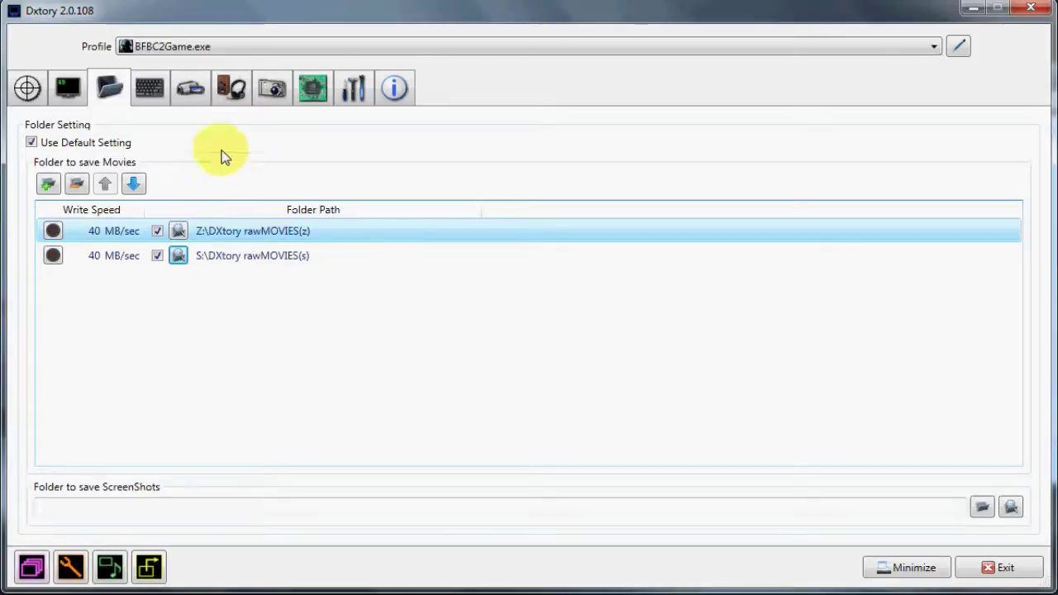
{"action": "left_click", "coordinate": [190, 89]}
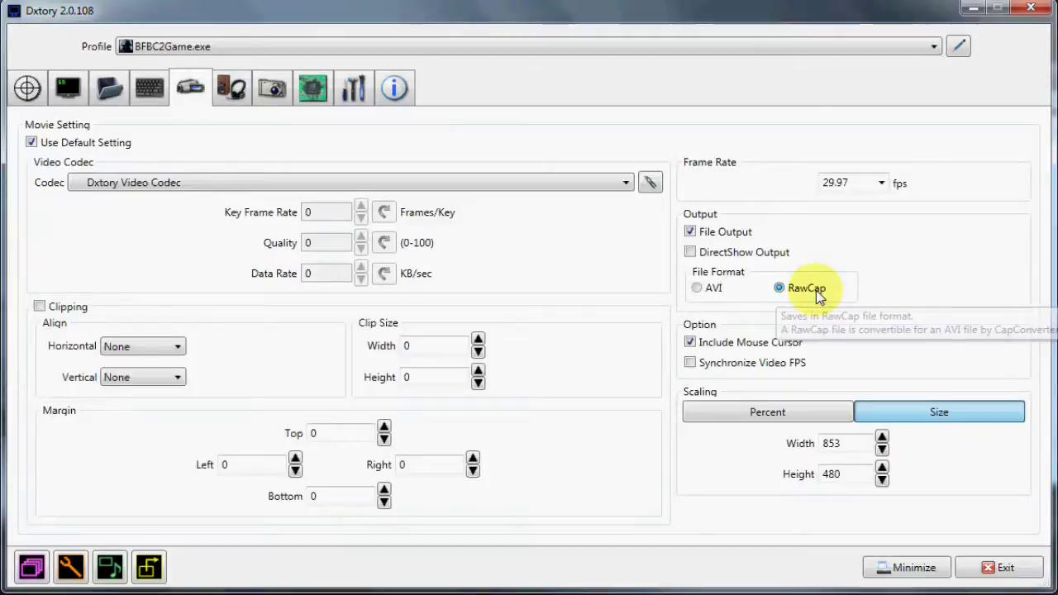
- Keep RawCap format and exact-size scaling, setting the output size to 853 × 480
{"action": "left_click", "coordinate": [698, 289]}
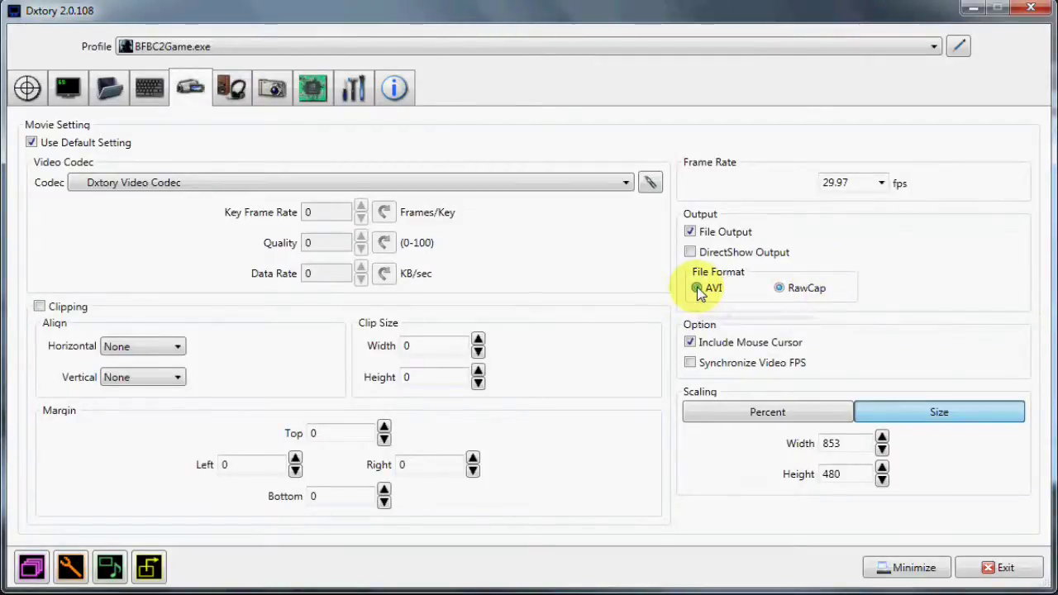
{"action": "left_click", "coordinate": [781, 289]}
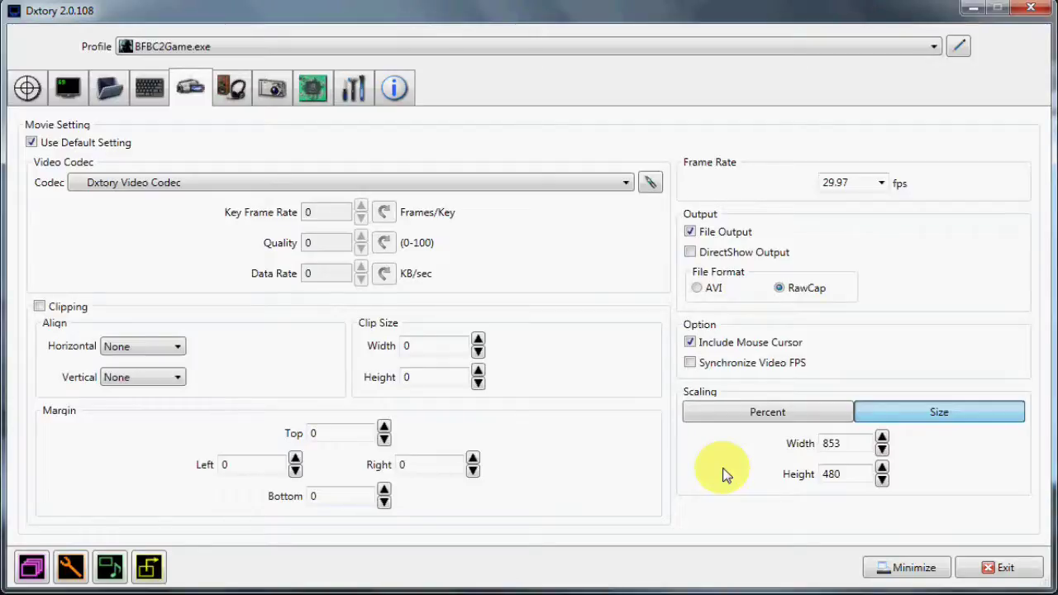
{"action": "left_click", "coordinate": [751, 413]}
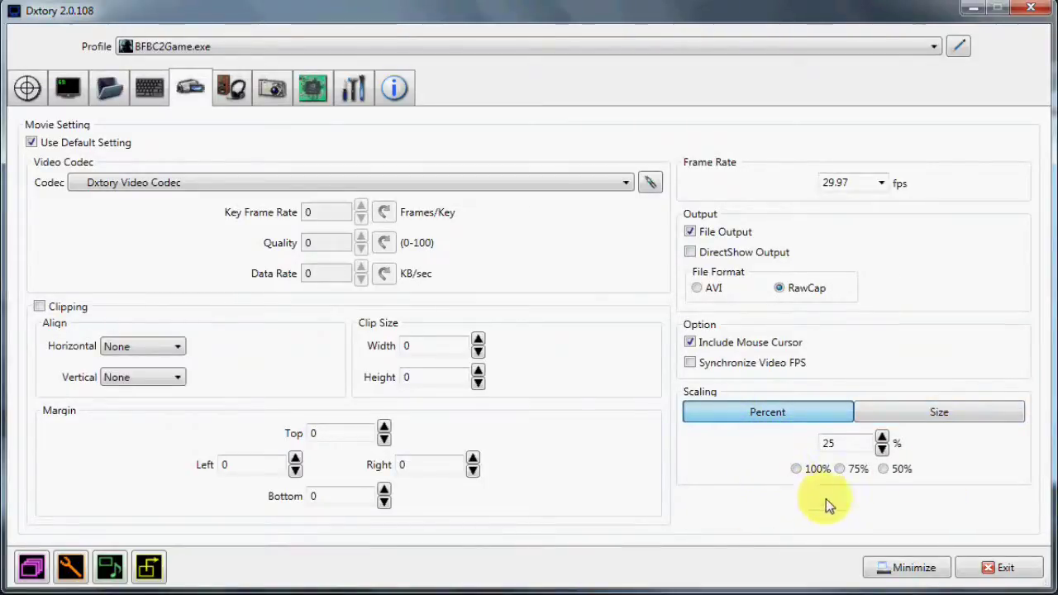
{"action": "left_click", "coordinate": [940, 413]}
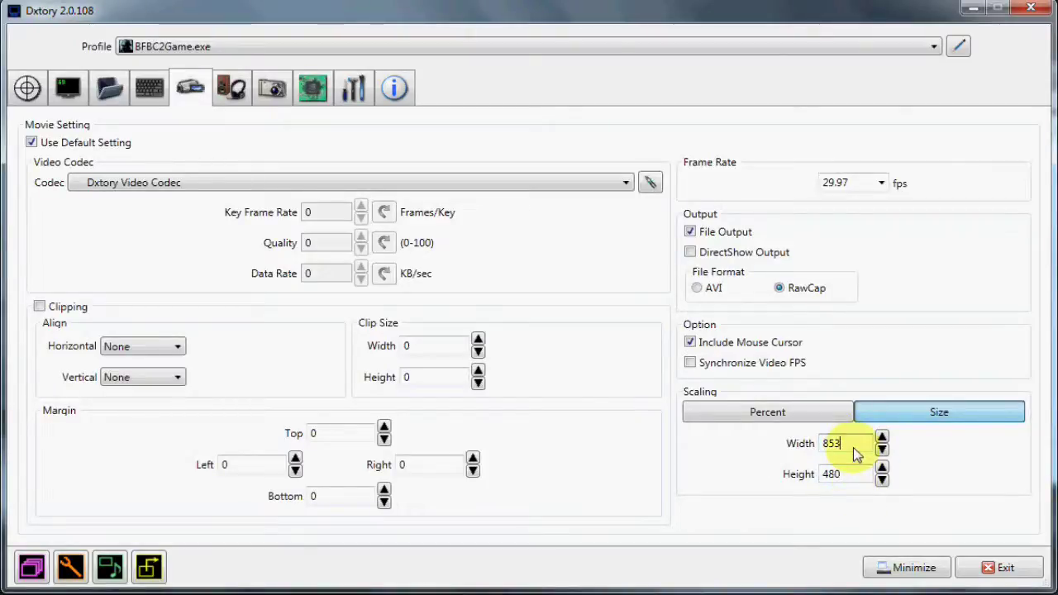
{"action": "left_click", "coordinate": [847, 482]}
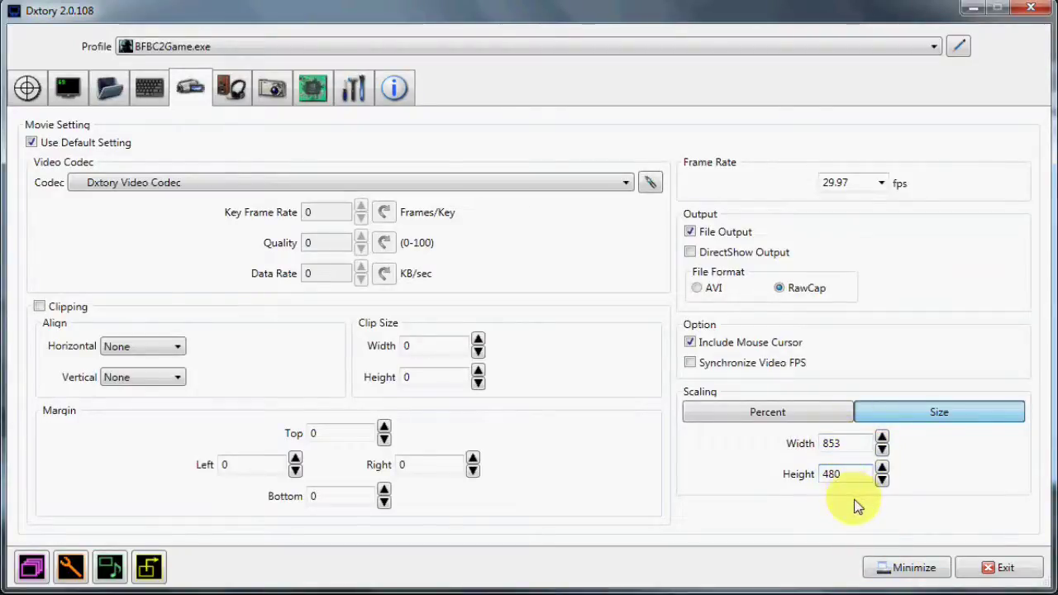
{"action": "left_click", "coordinate": [232, 87]}
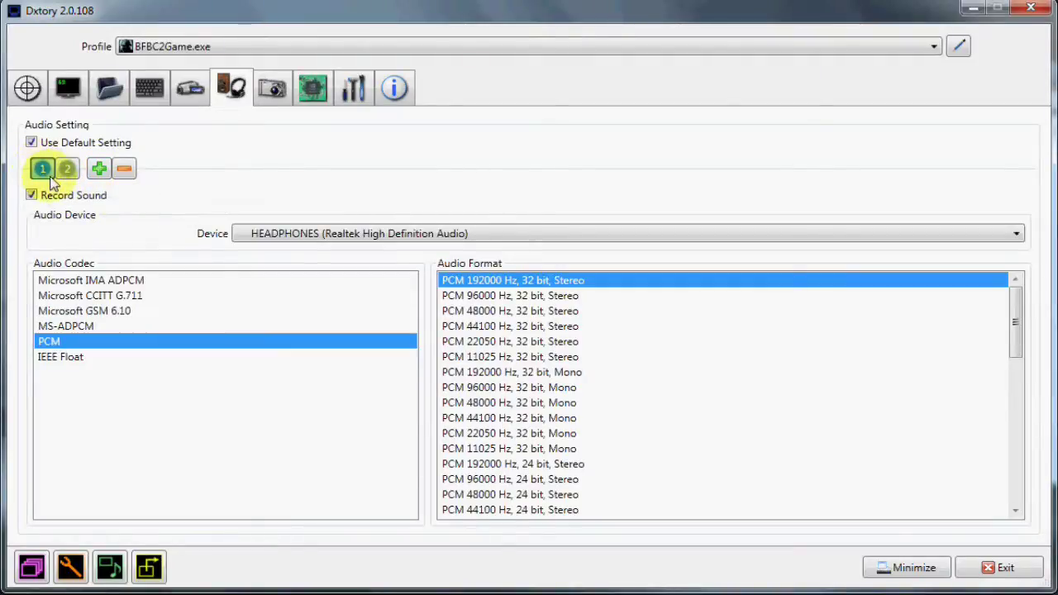
- Keep headphones as the recording device and add a third audio recording slot
{"action": "left_click", "coordinate": [1019, 234]}
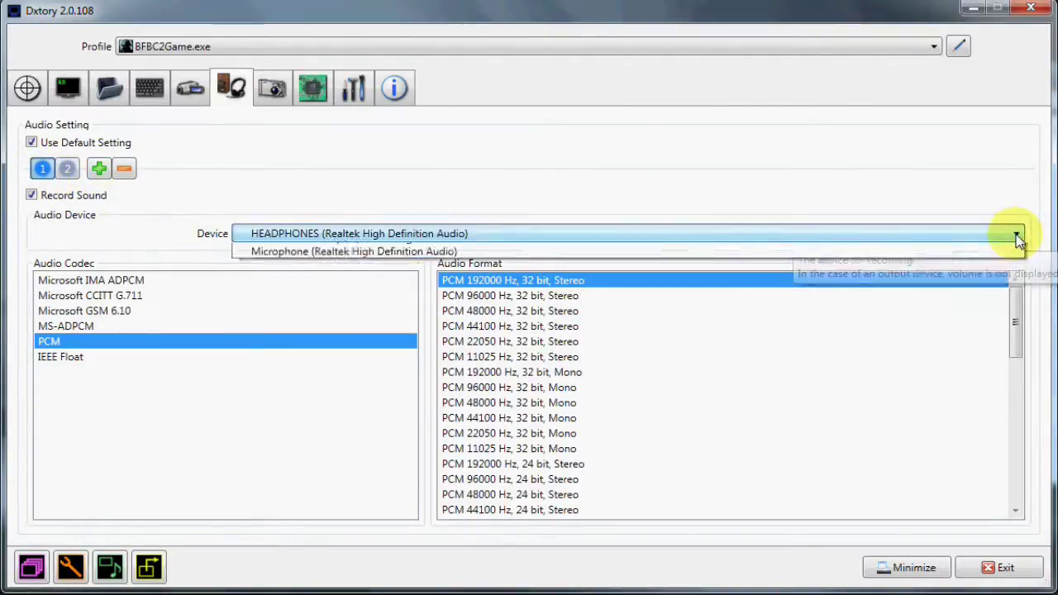
{"action": "left_click", "coordinate": [281, 251]}
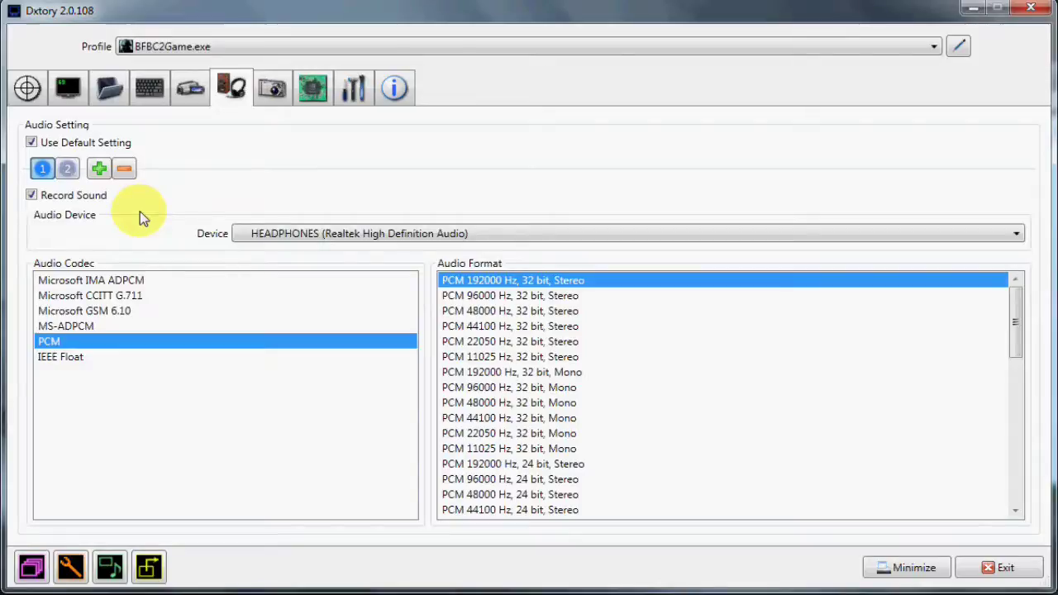
{"action": "left_click", "coordinate": [67, 169]}
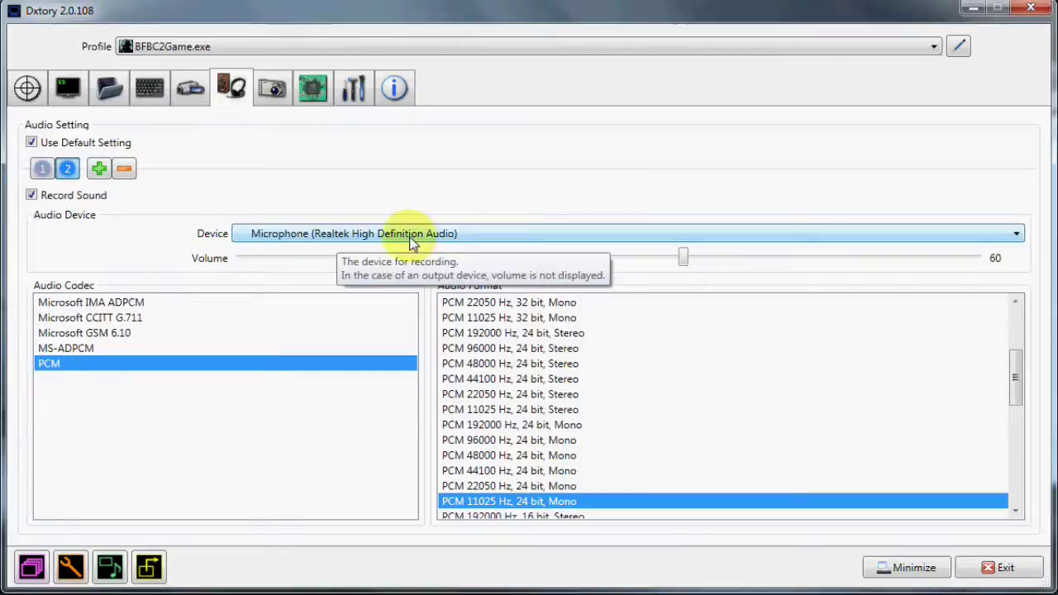
{"action": "left_click", "coordinate": [100, 169]}
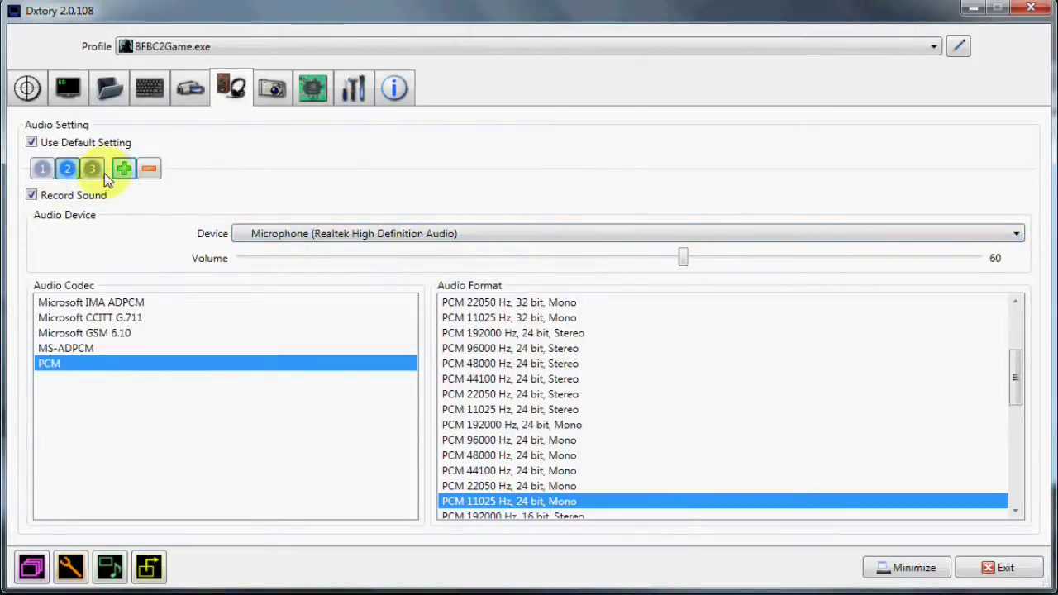
{"action": "left_click", "coordinate": [93, 172]}
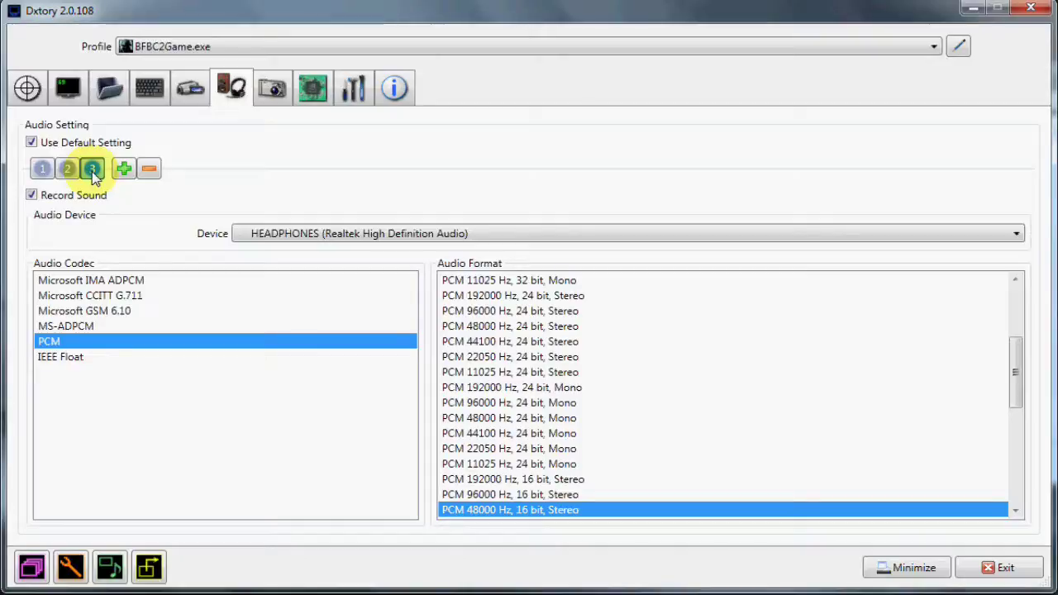
{"action": "left_click", "coordinate": [48, 168]}
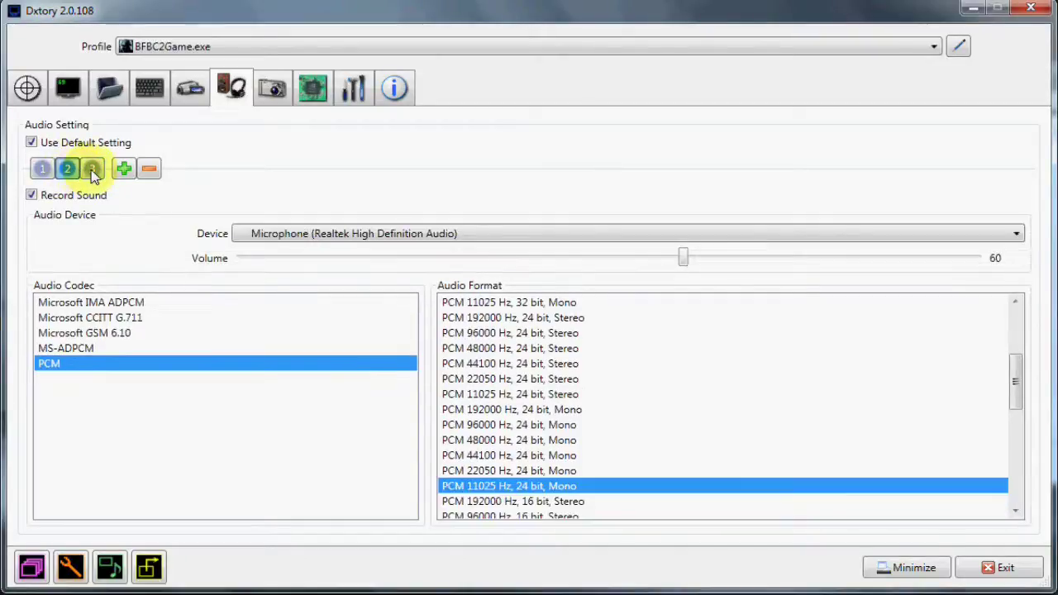
{"action": "left_click", "coordinate": [92, 169]}
- Remove audio slot 3 and review the microphone slot at volume 60
{"action": "left_click", "coordinate": [149, 171]}
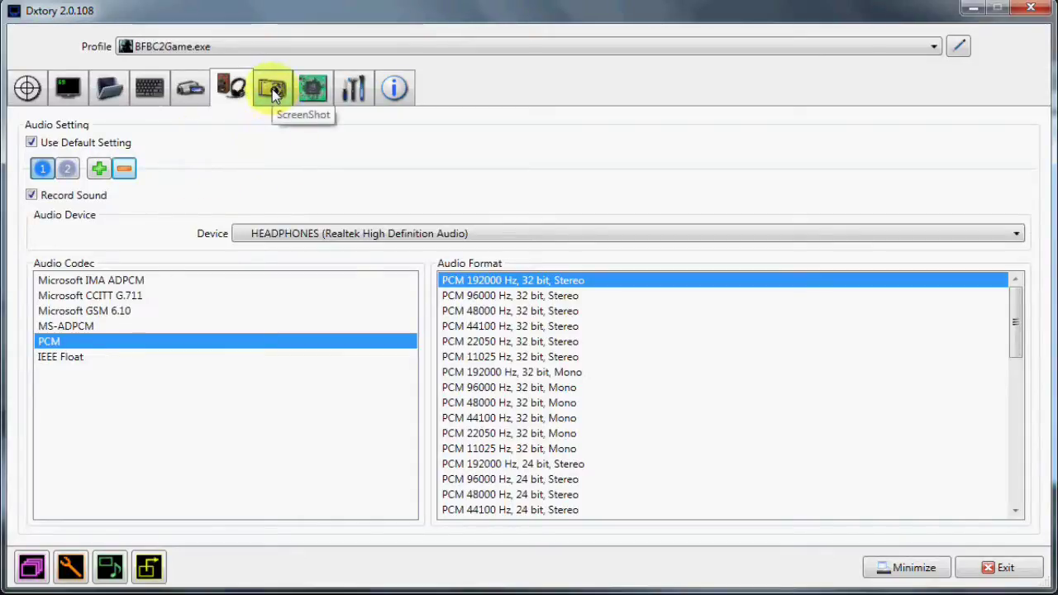
{"action": "left_click", "coordinate": [67, 168]}
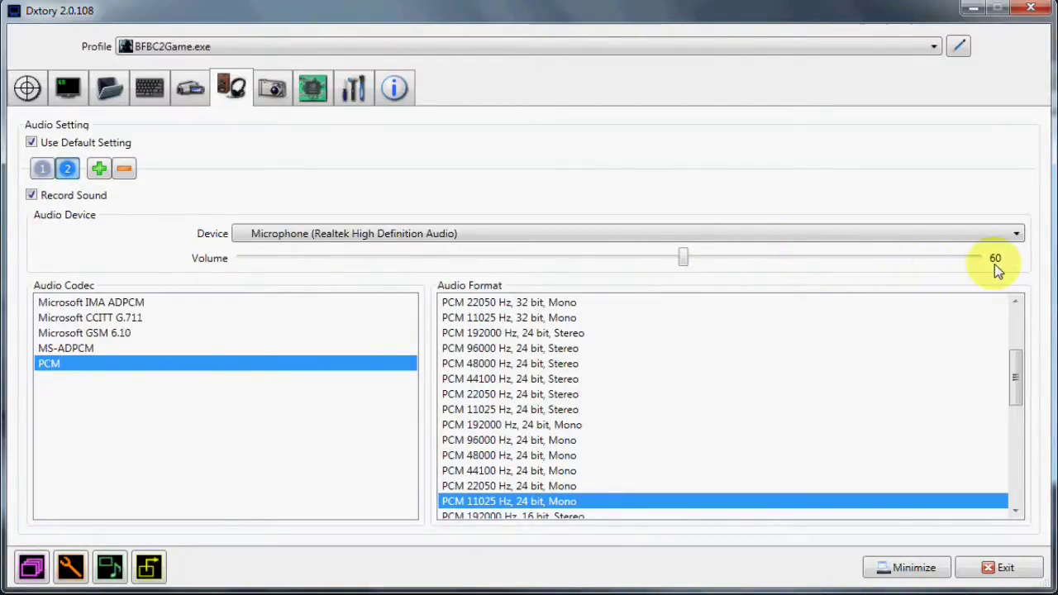
- Review screenshot settings, then advanced settings: Force CPU Processing, 2 threads, 60 fps limit
{"action": "left_click", "coordinate": [273, 97]}
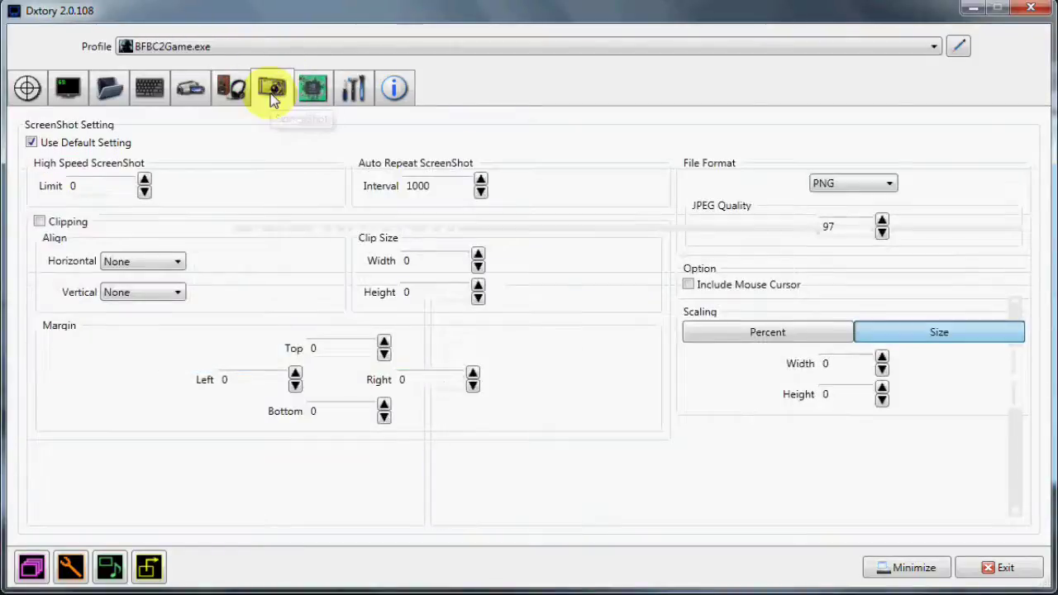
{"action": "left_click", "coordinate": [232, 91]}
{"action": "left_click", "coordinate": [264, 91]}
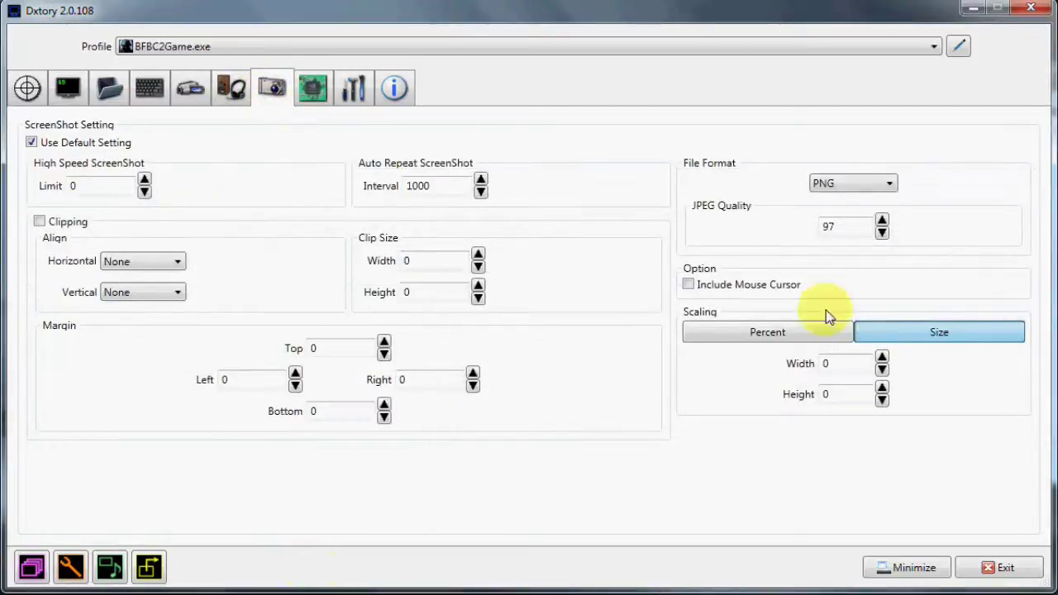
{"action": "left_click", "coordinate": [310, 88]}
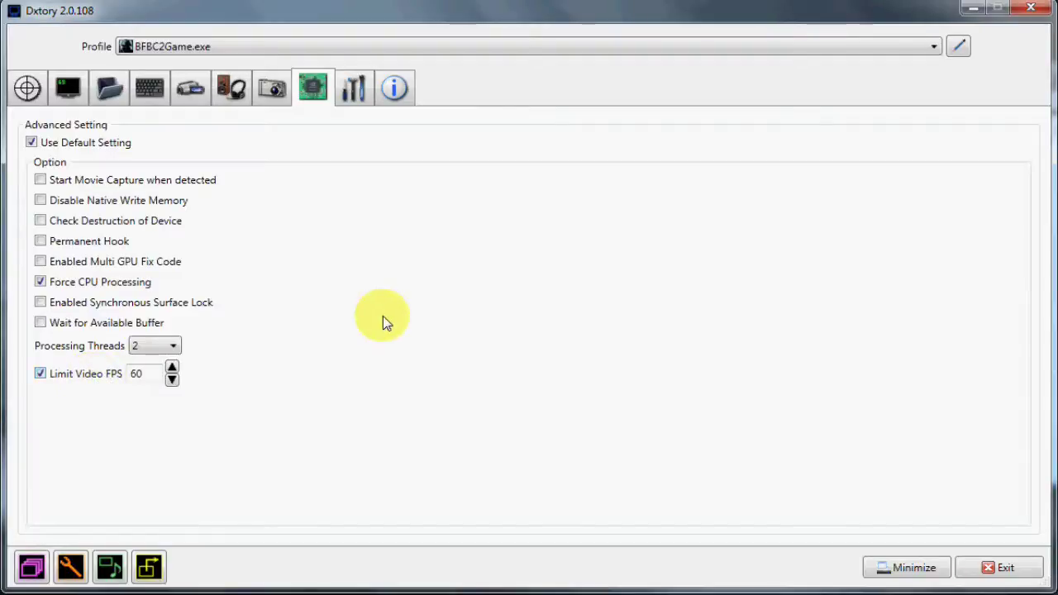
{"action": "left_click", "coordinate": [352, 96]}
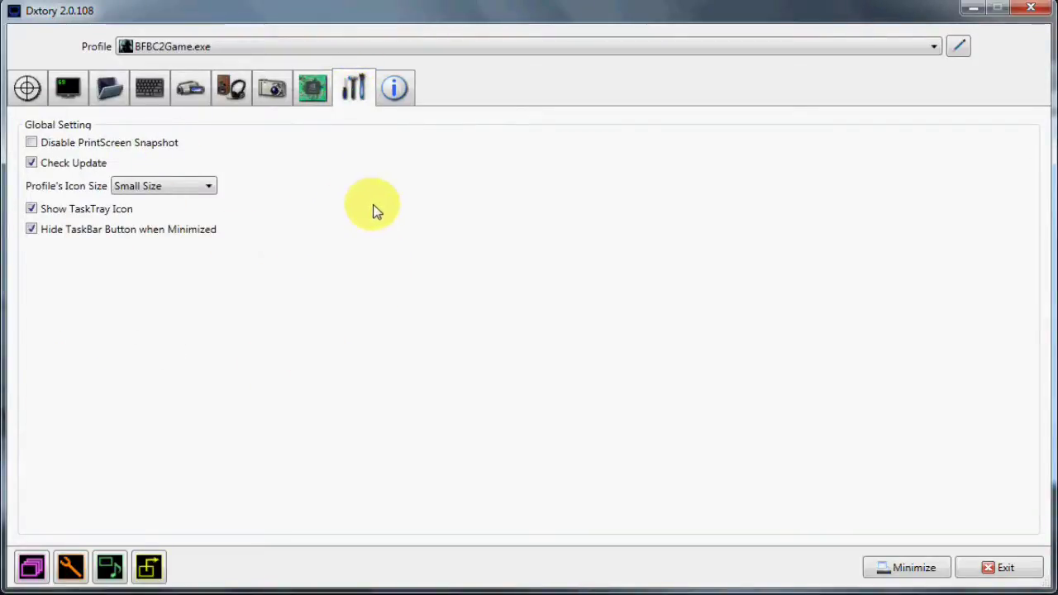
- Show the Information page confirming a Registered licence with Unlimited expiry
{"action": "left_click", "coordinate": [393, 89]}
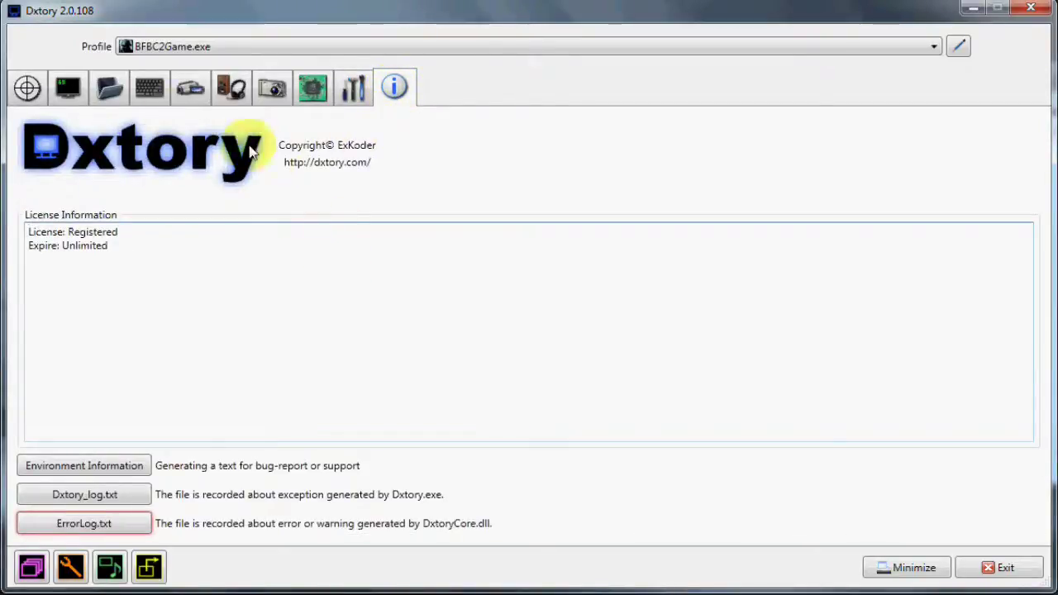
- Select the Z:\DXtory rawMOVIES(z) save folder and open RawCapConv's Add files dialog
{"action": "left_click", "coordinate": [109, 86]}
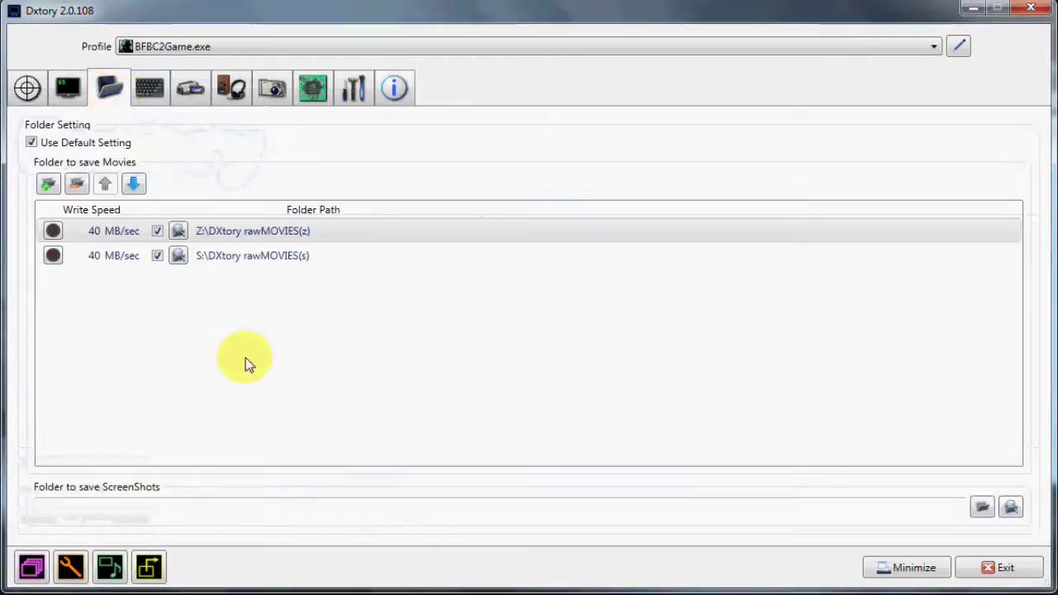
{"action": "left_click", "coordinate": [218, 234]}
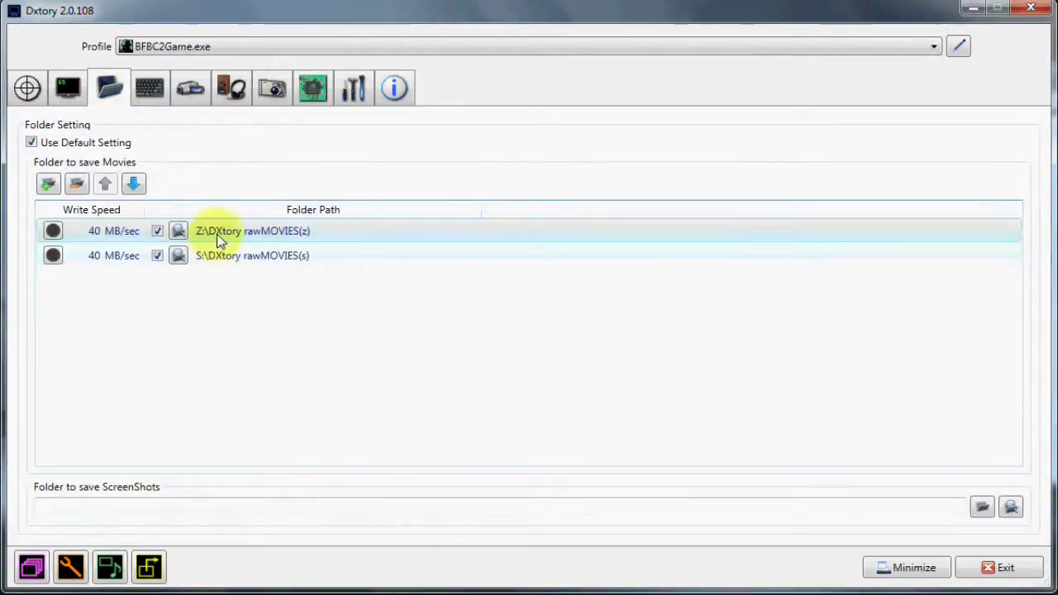
{"action": "left_click", "coordinate": [32, 570]}
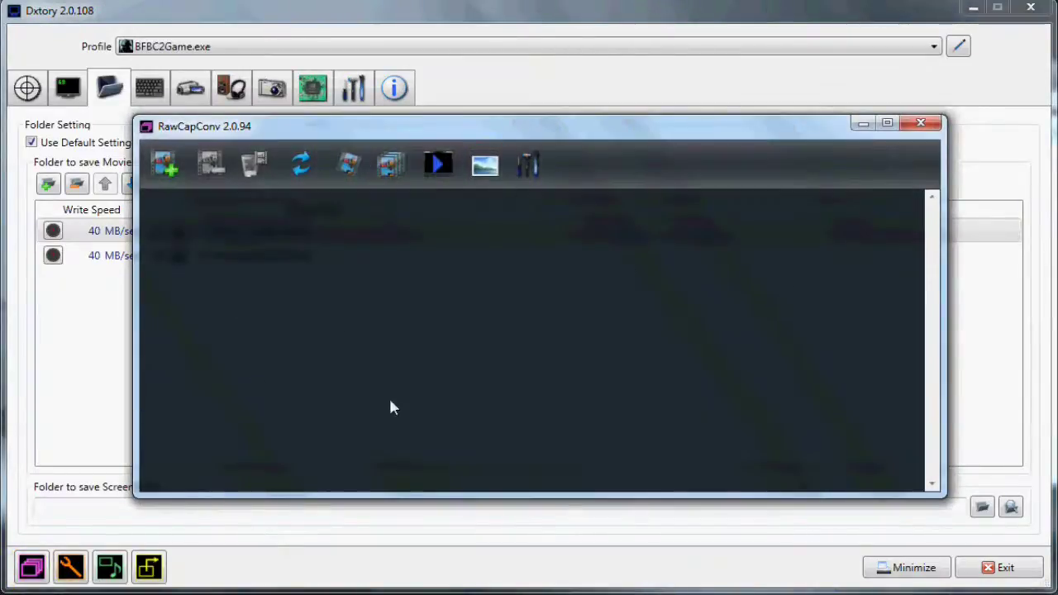
{"action": "left_click", "coordinate": [165, 164]}
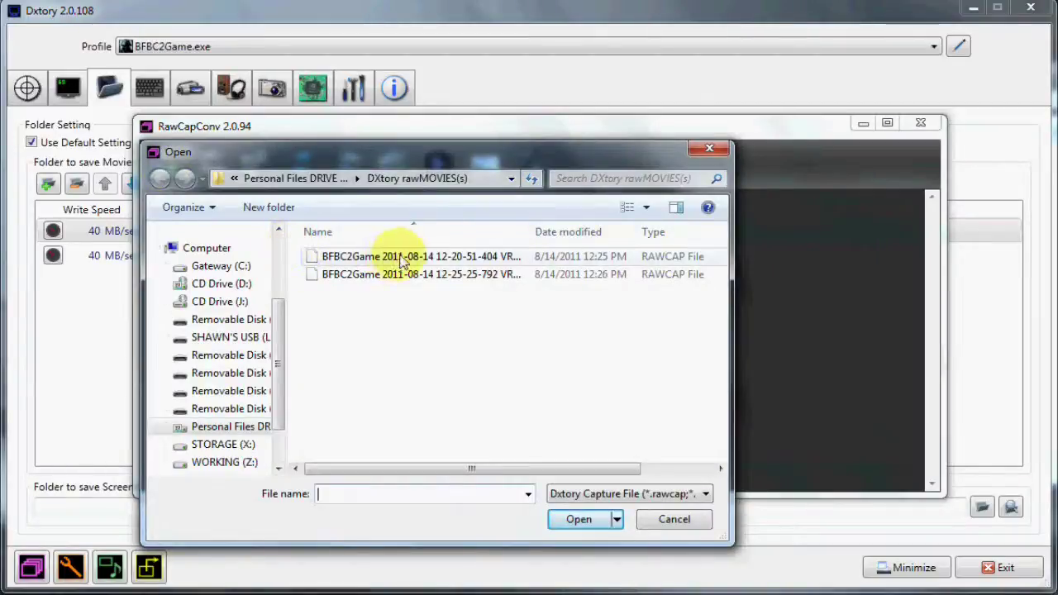
- Load the two BFBC2Game raw capture files one after another through the Open dialog
{"action": "left_click_drag", "start_coordinate": [381, 161], "coordinate": [599, 159]}
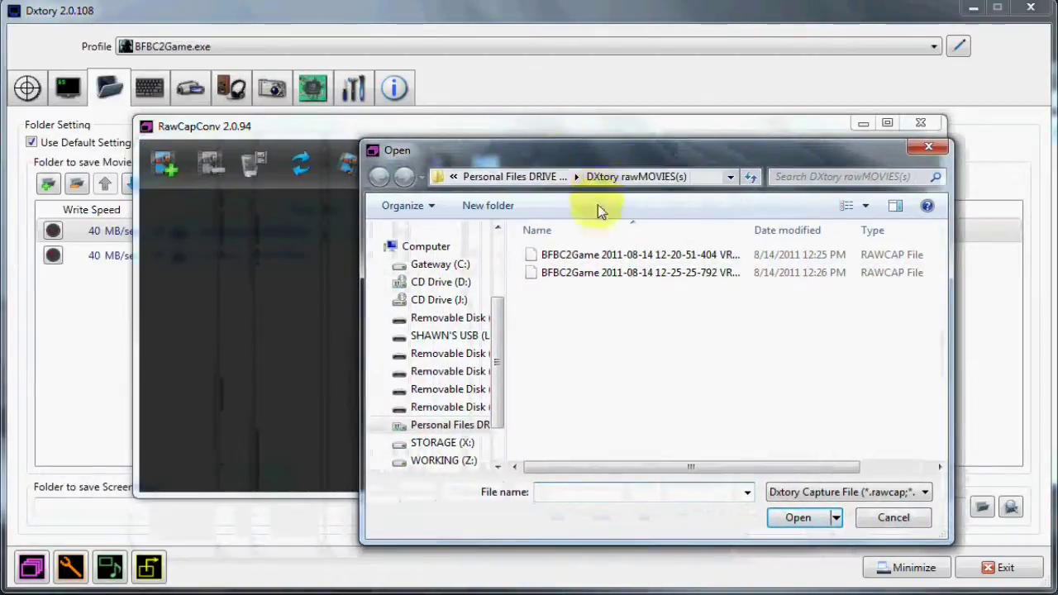
{"action": "left_click", "coordinate": [591, 256]}
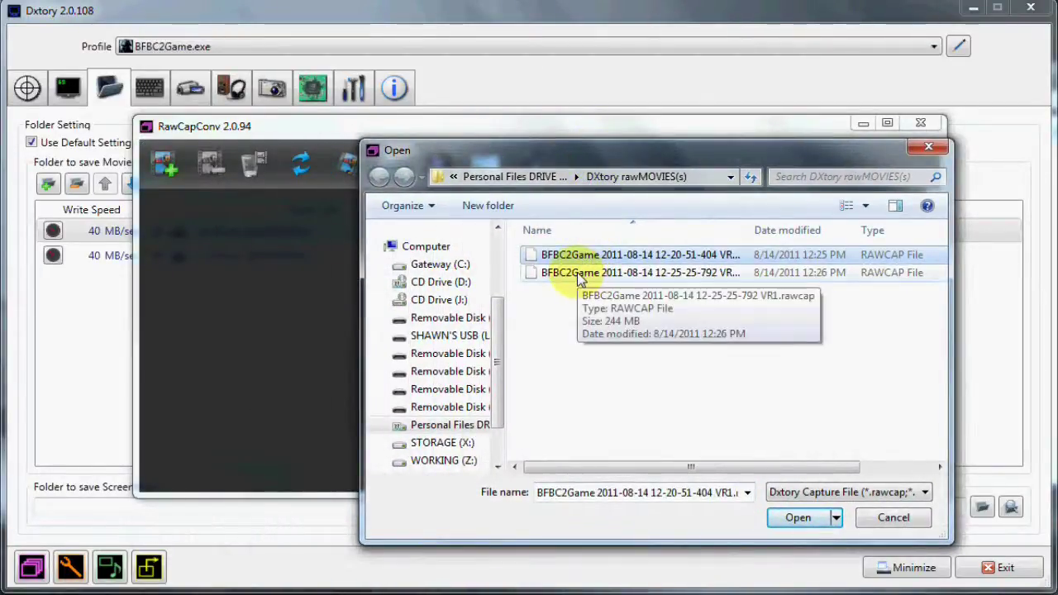
{"action": "left_click", "coordinate": [579, 272]}
{"action": "left_click", "coordinate": [570, 255]}
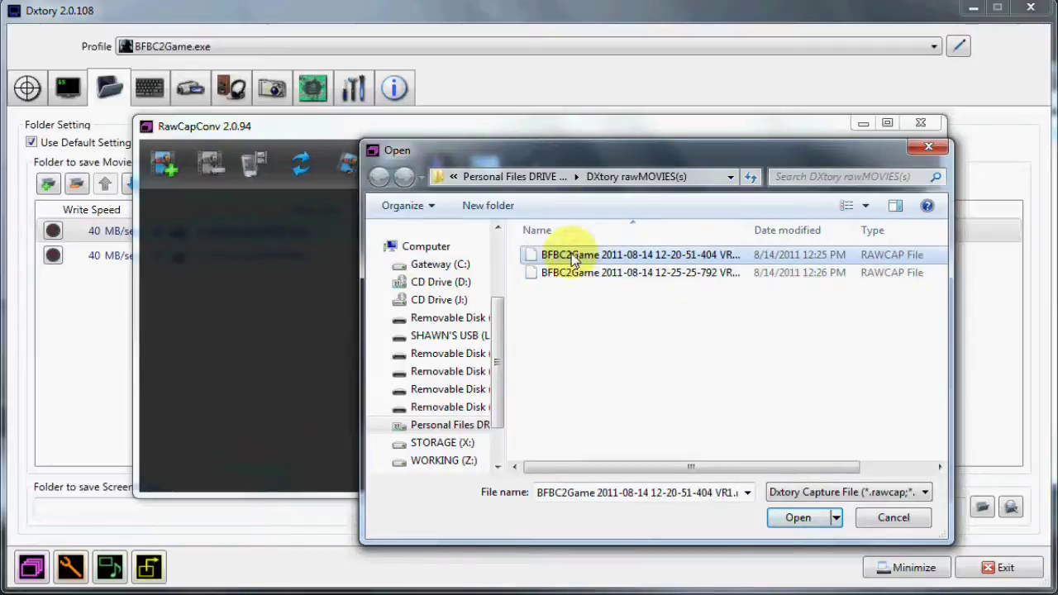
{"action": "left_click", "coordinate": [798, 517]}
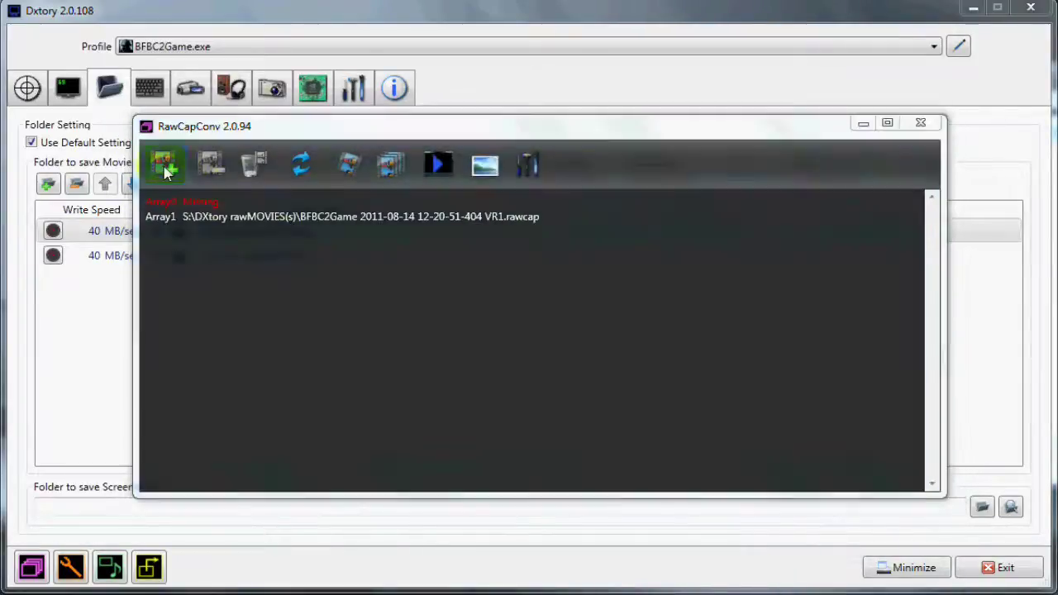
{"action": "left_click", "coordinate": [165, 163]}
{"action": "left_click", "coordinate": [542, 273]}
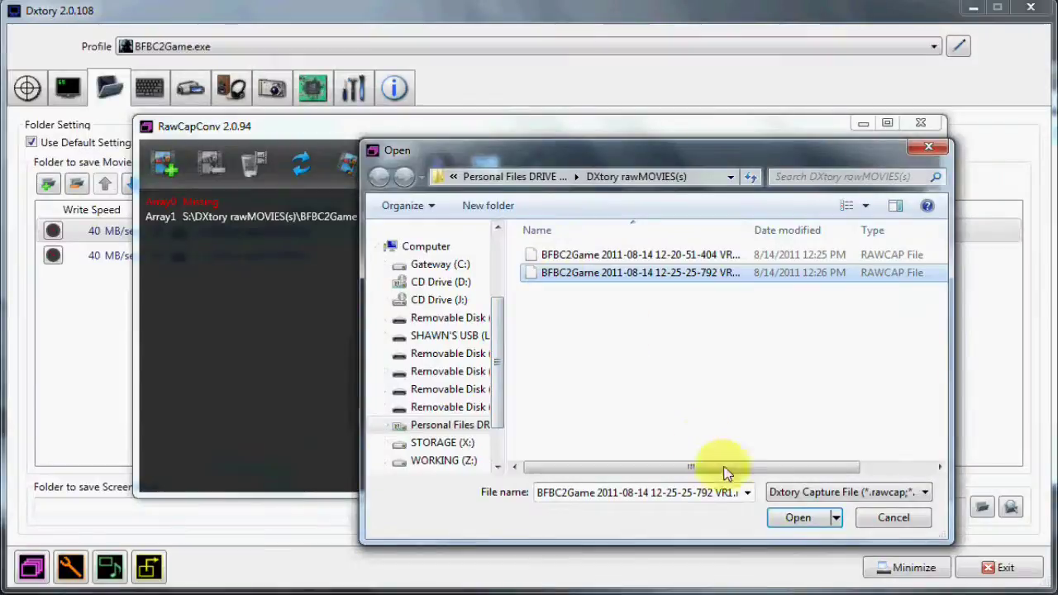
{"action": "left_click", "coordinate": [796, 518]}
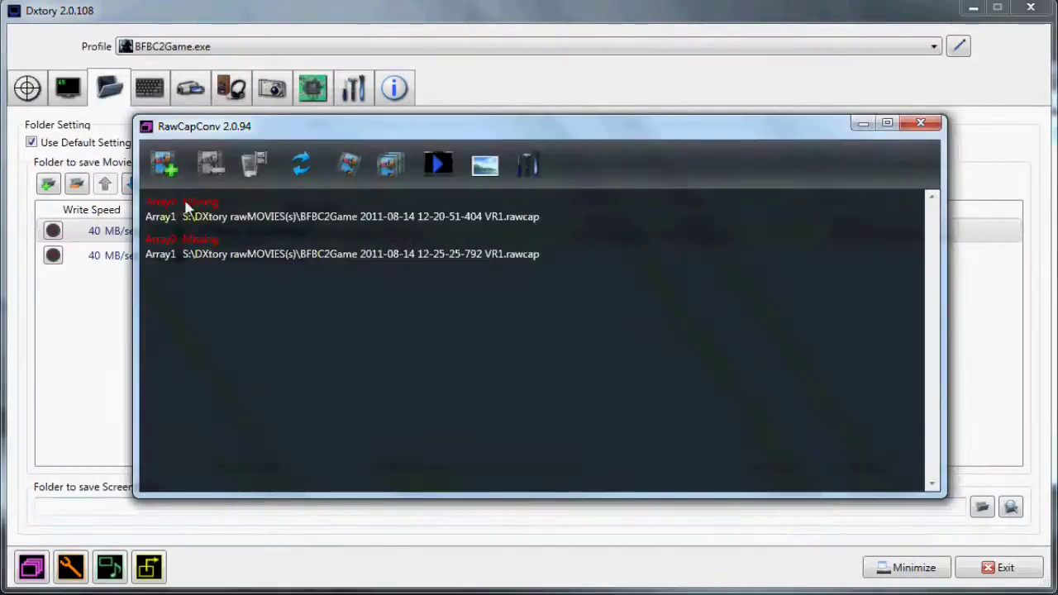
- Add the 12-20-51-404 and 12-25-25-792 rawcaps so the 4:23 and 0:37 recordings are listed
{"action": "left_click", "coordinate": [165, 163]}
{"action": "left_click", "coordinate": [579, 353]}
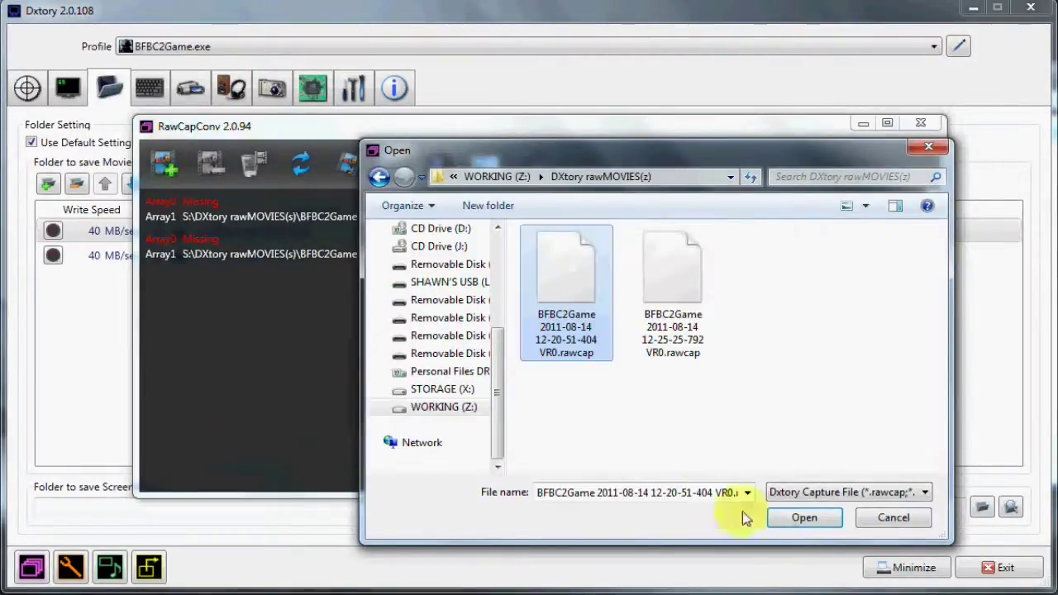
{"action": "left_click", "coordinate": [799, 520]}
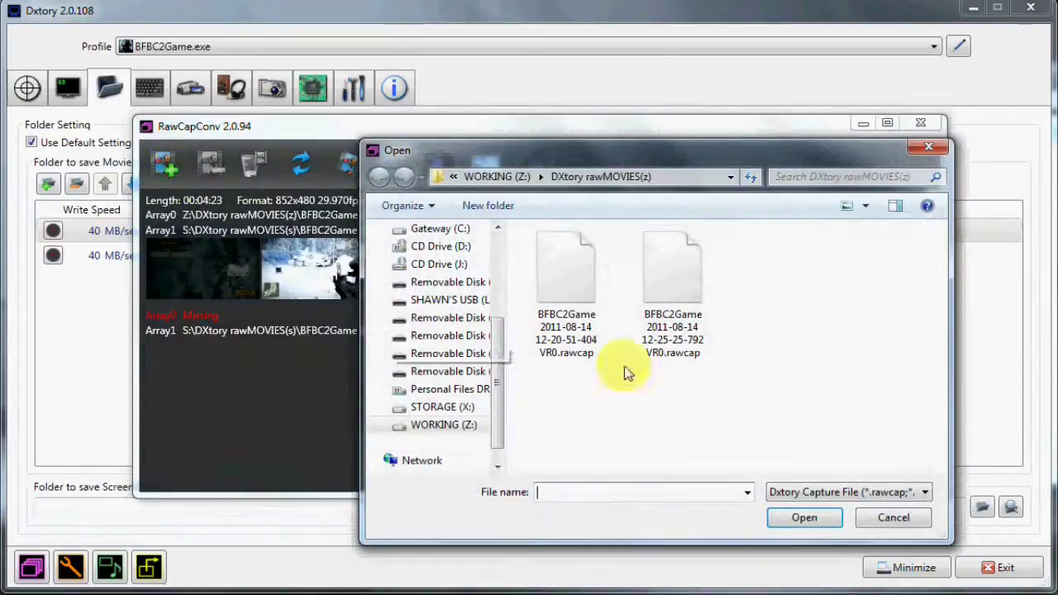
{"action": "left_click", "coordinate": [683, 286]}
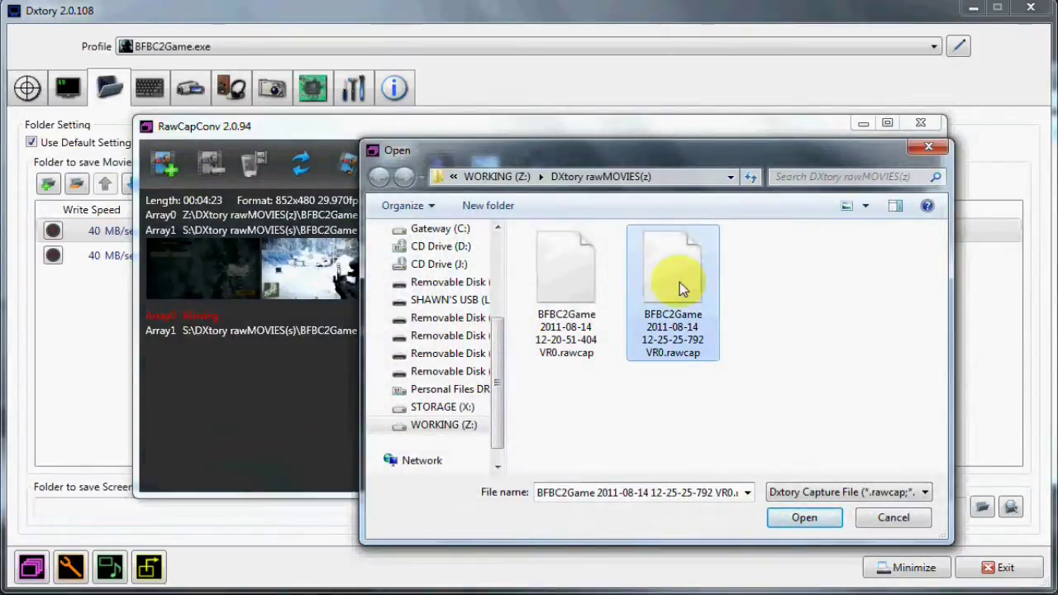
{"action": "left_click", "coordinate": [790, 518]}
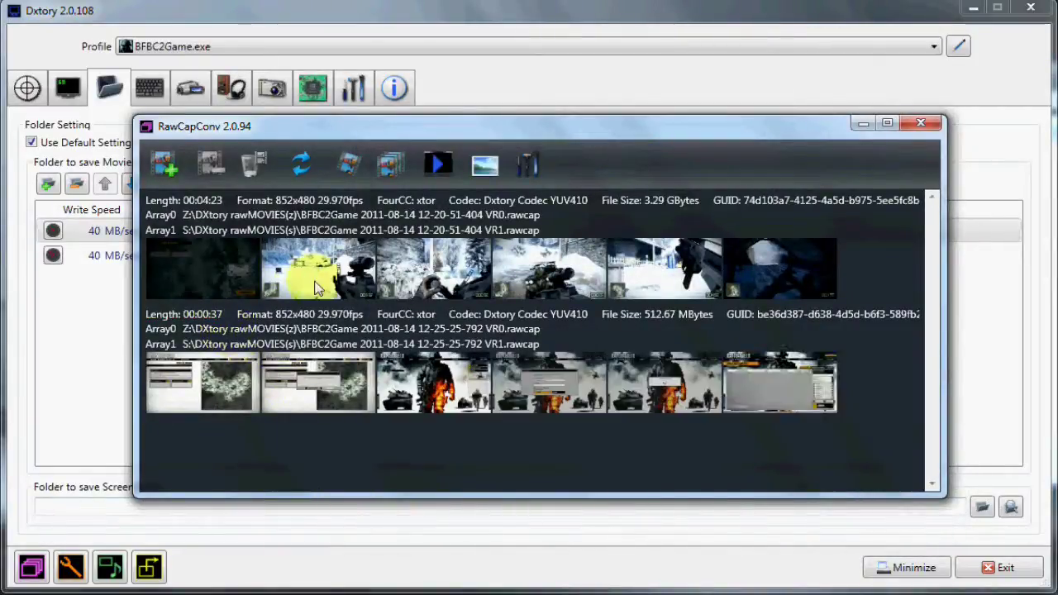
- Select the 00:04:23 and 00:00:37 capture entries singly and together in the file list
{"action": "left_click", "coordinate": [321, 525]}
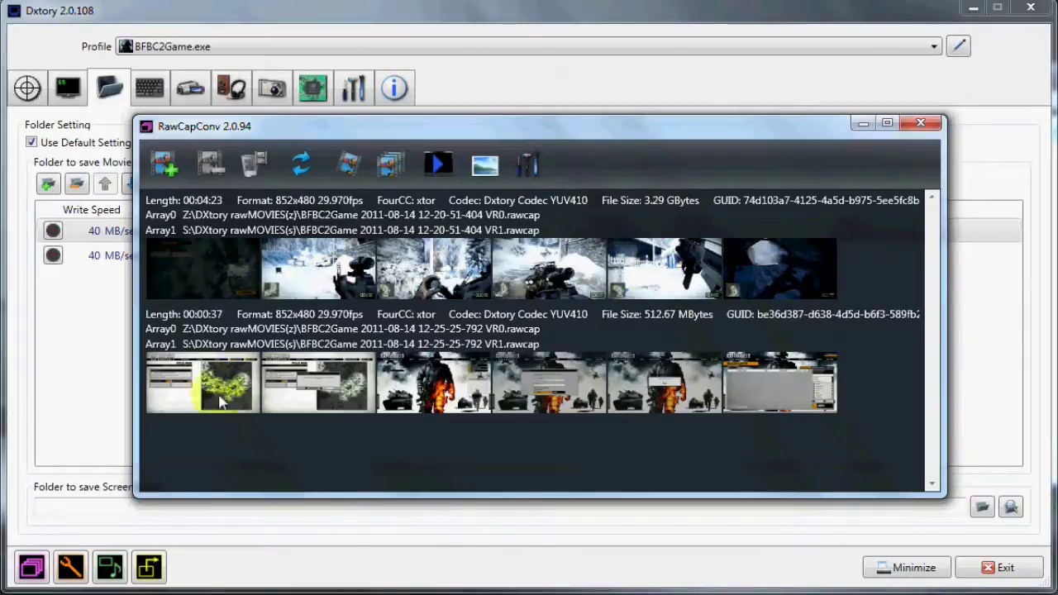
{"action": "left_click", "coordinate": [818, 404]}
{"action": "left_click", "coordinate": [282, 256]}
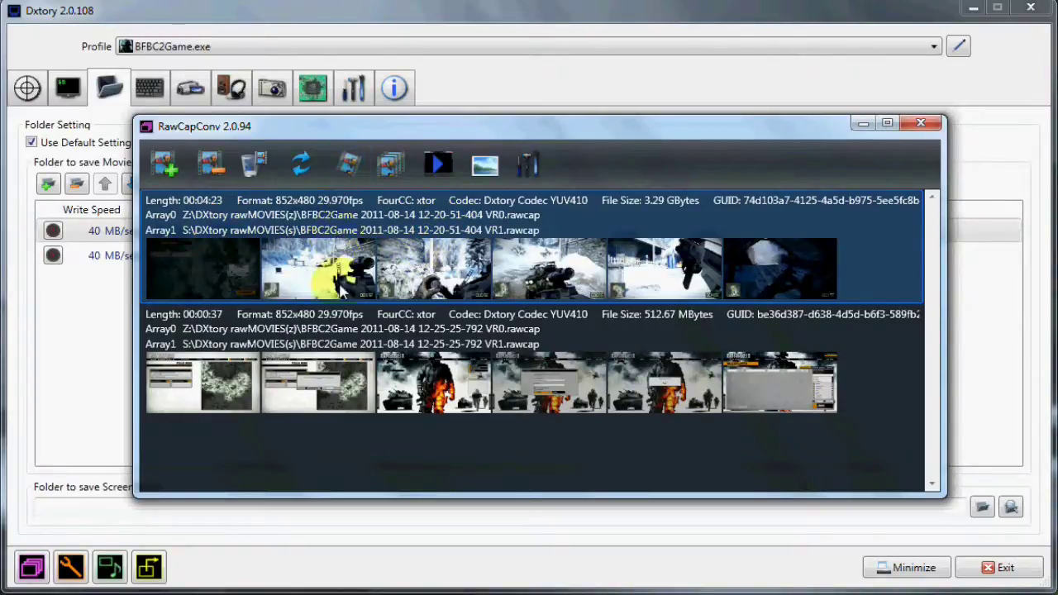
{"action": "left_click", "coordinate": [338, 354]}
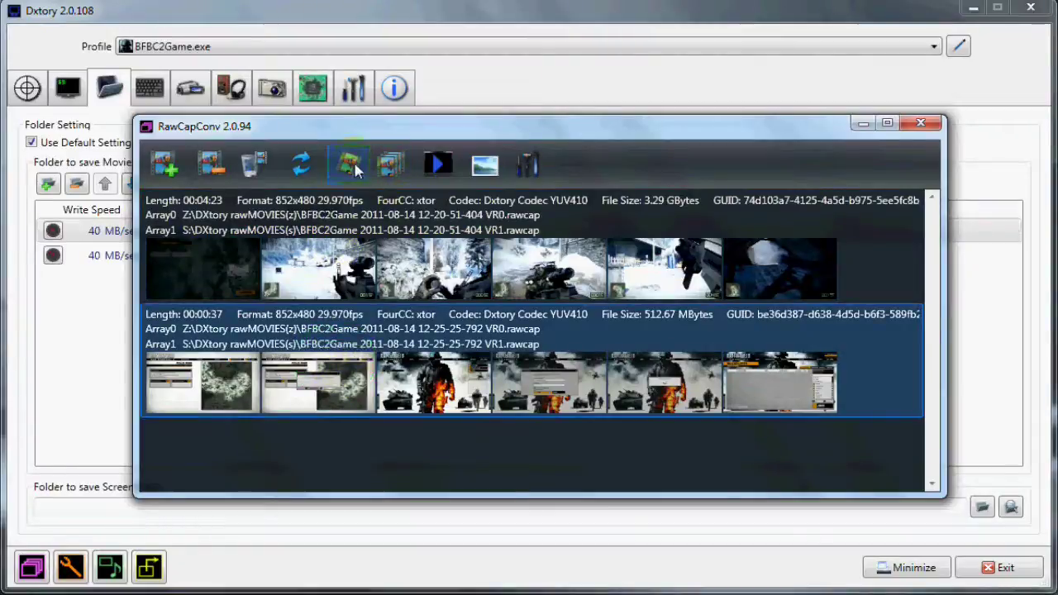
{"action": "left_click", "coordinate": [364, 229]}
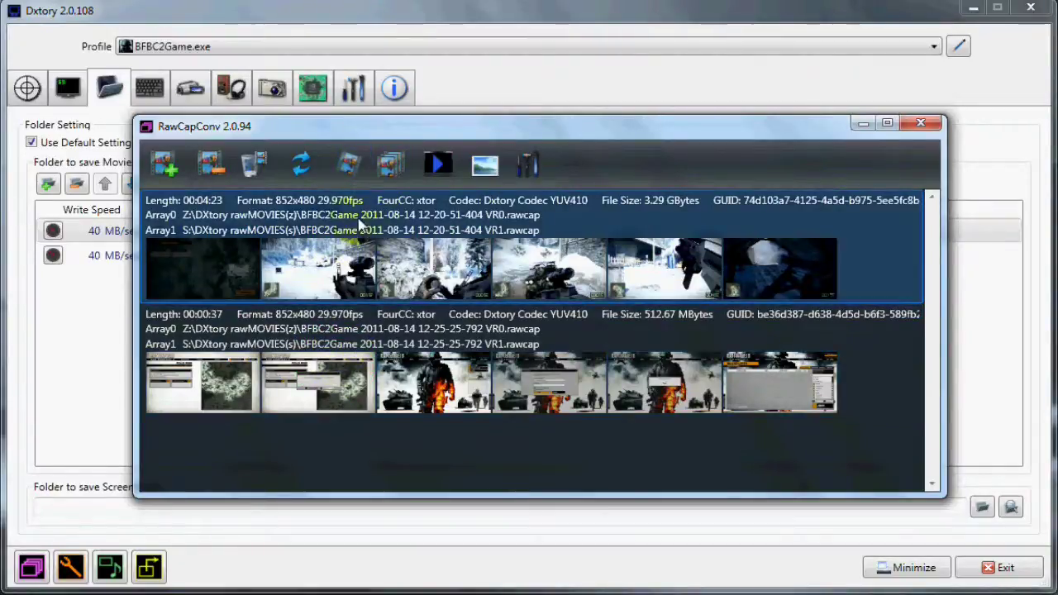
{"action": "left_click", "coordinate": [372, 348], "text": "ctrl"}
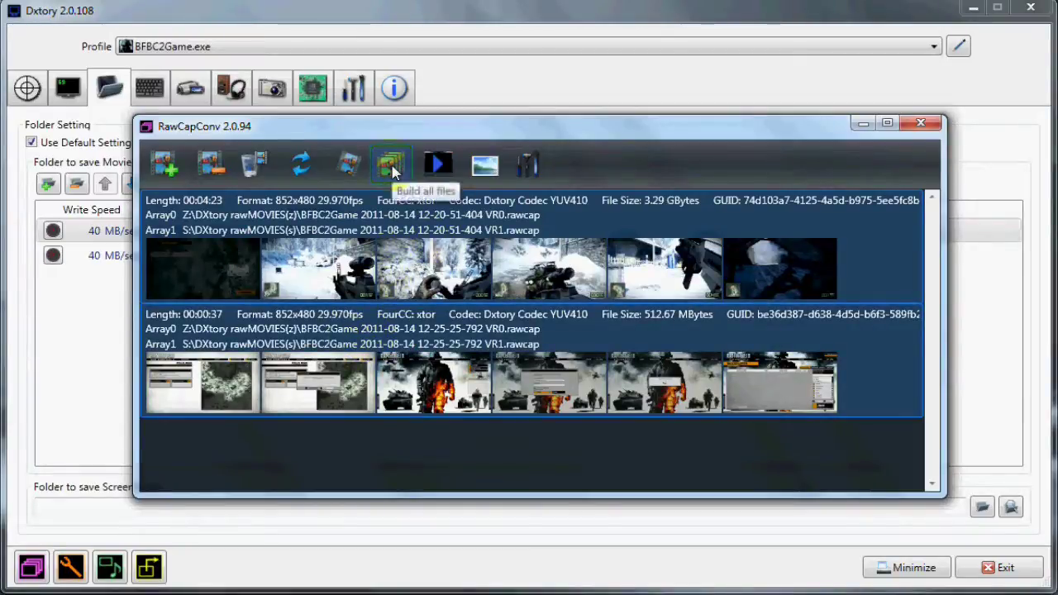
{"action": "left_click", "coordinate": [328, 278]}
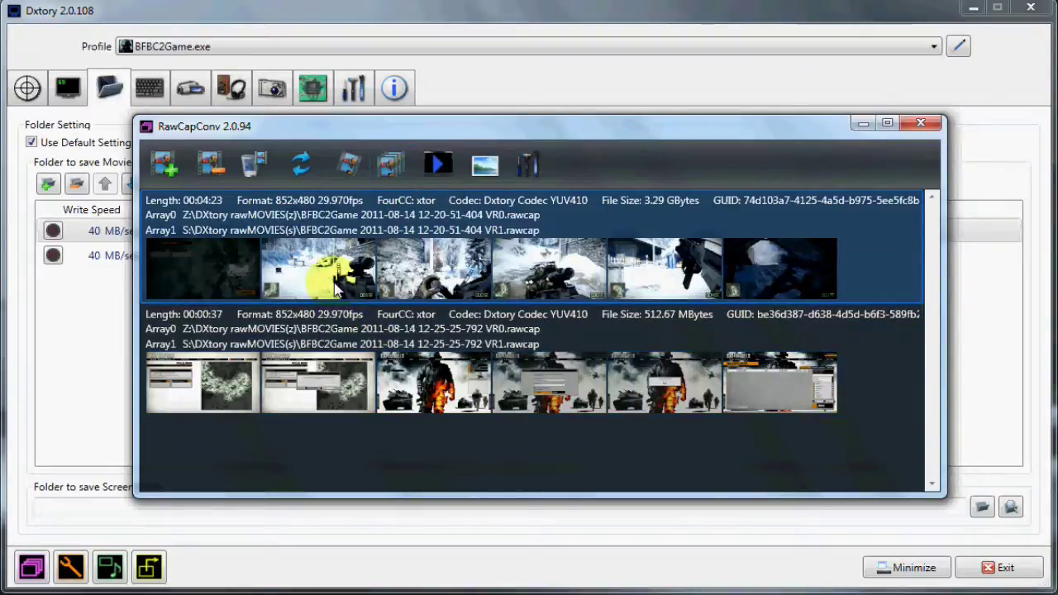
{"action": "left_click", "coordinate": [437, 165]}
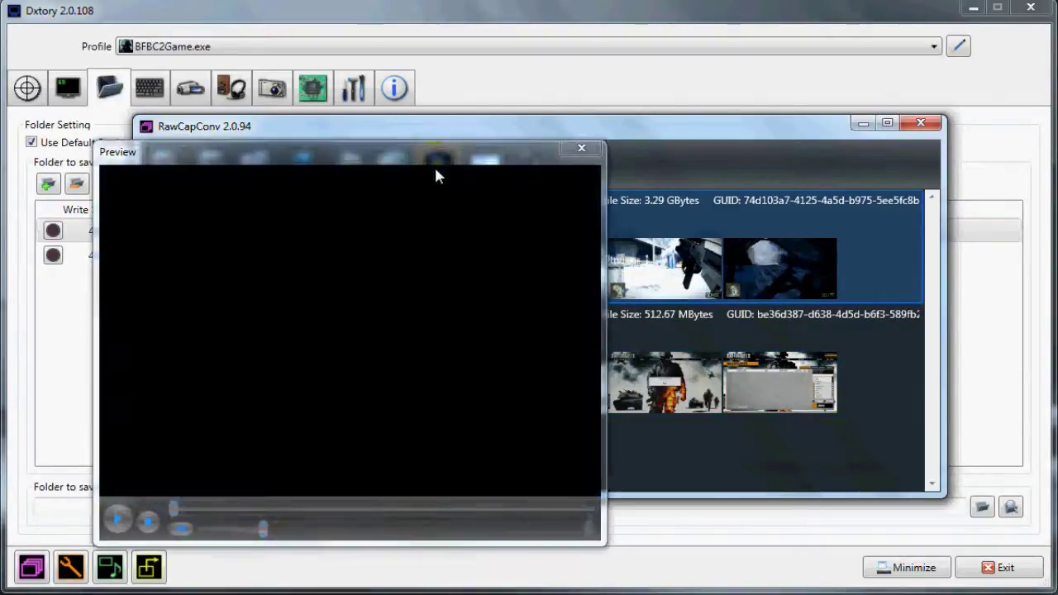
{"action": "left_click_drag", "start_coordinate": [442, 155], "coordinate": [509, 147]}
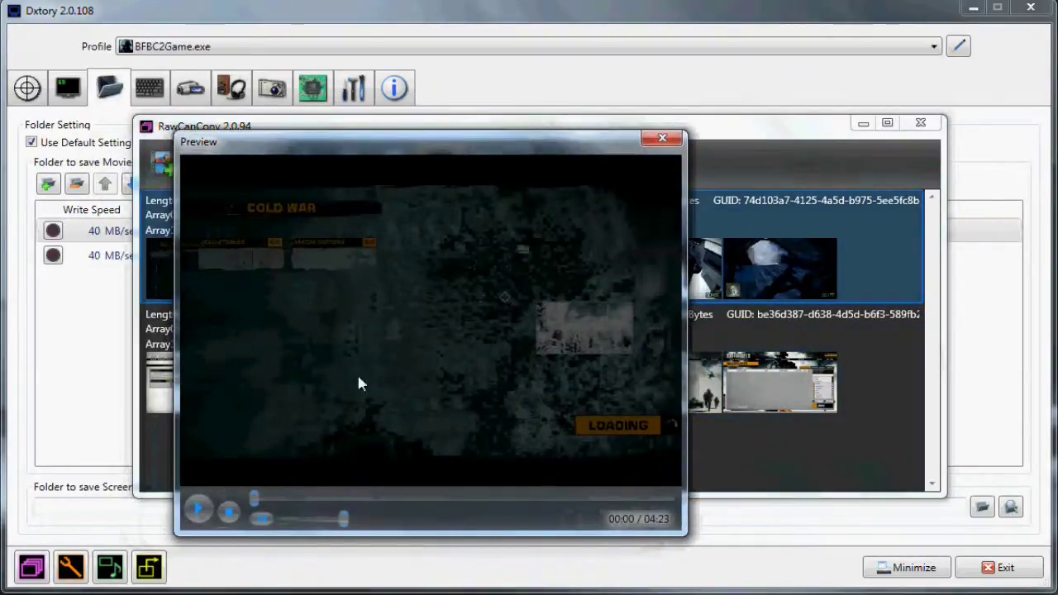
{"action": "left_click", "coordinate": [197, 516]}
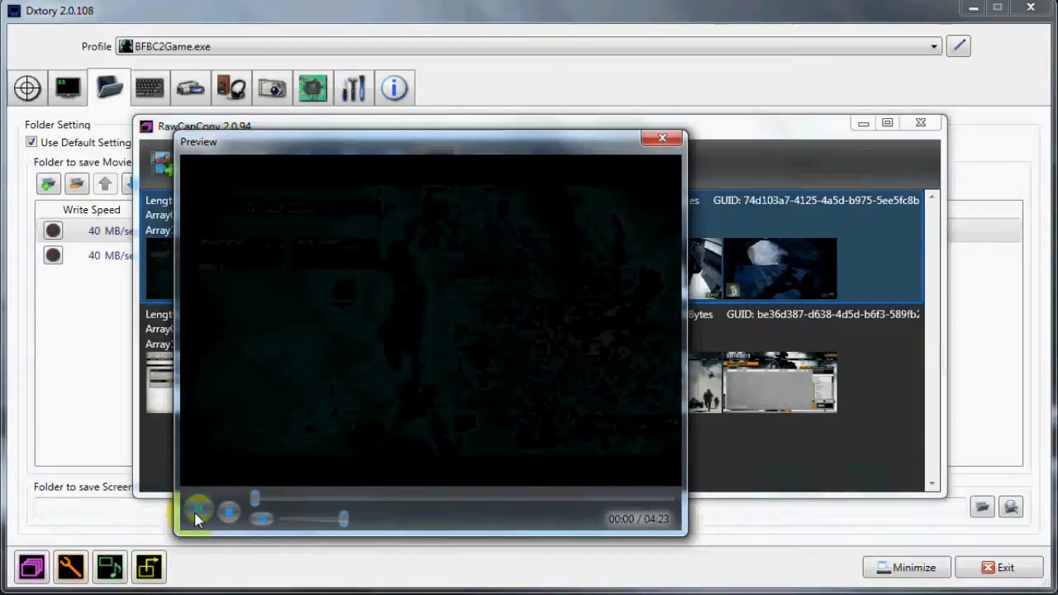
{"action": "left_click", "coordinate": [198, 514]}
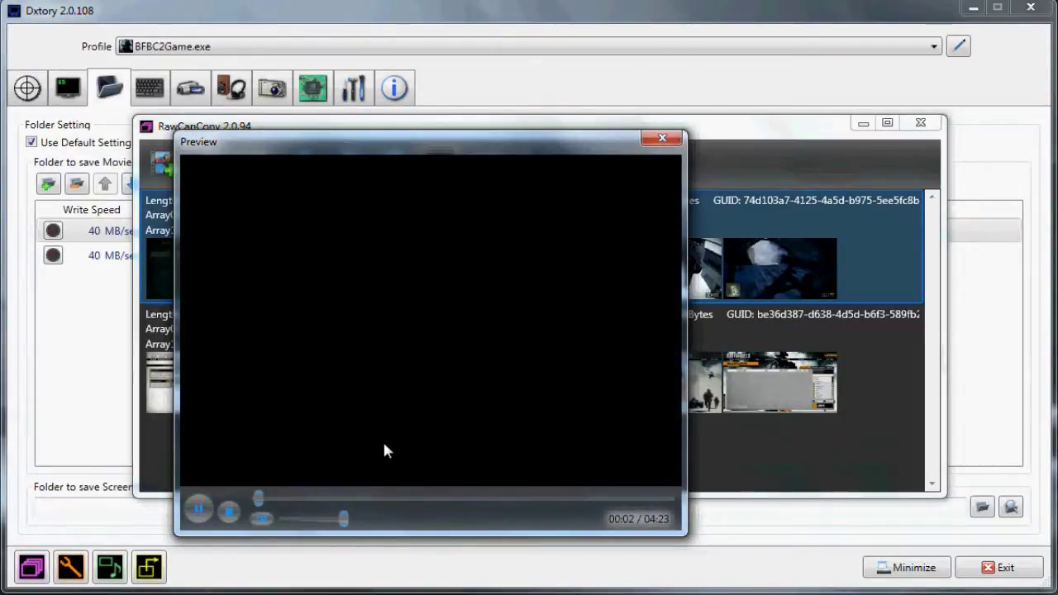
{"action": "left_click", "coordinate": [384, 498]}
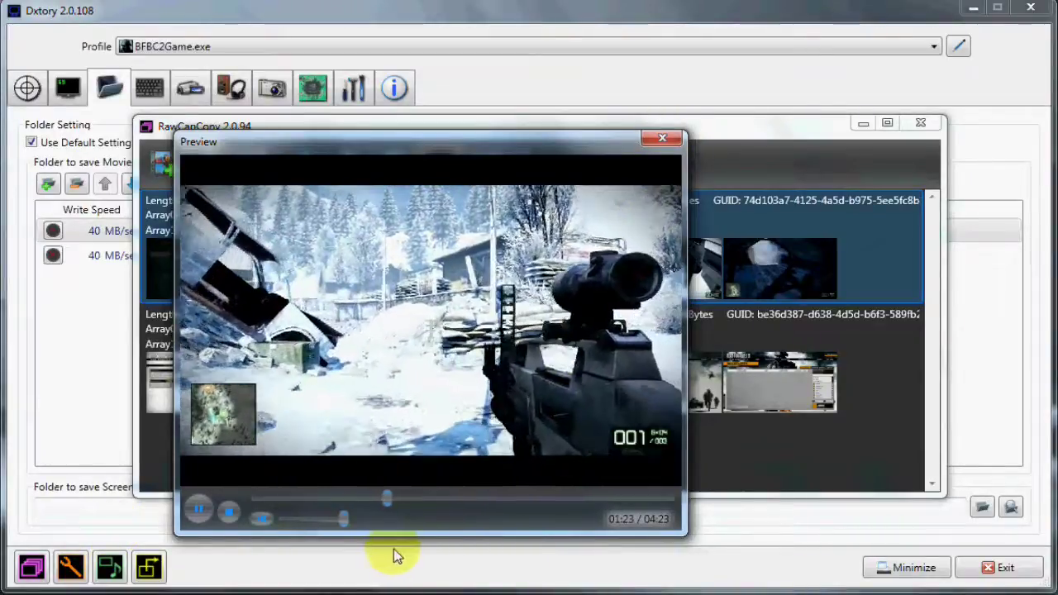
{"action": "left_click", "coordinate": [473, 498]}
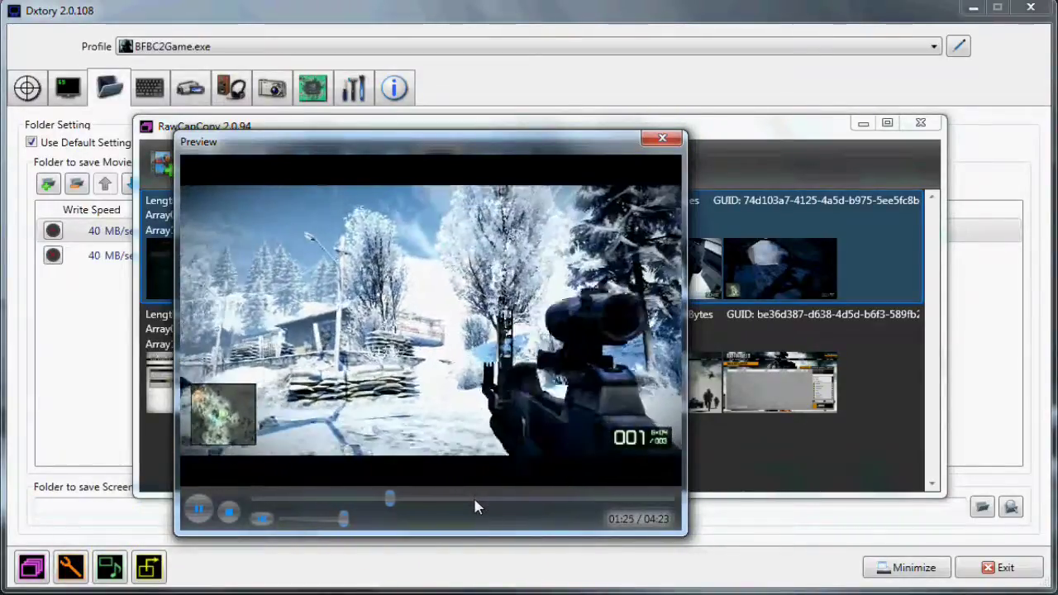
{"action": "left_click", "coordinate": [535, 499]}
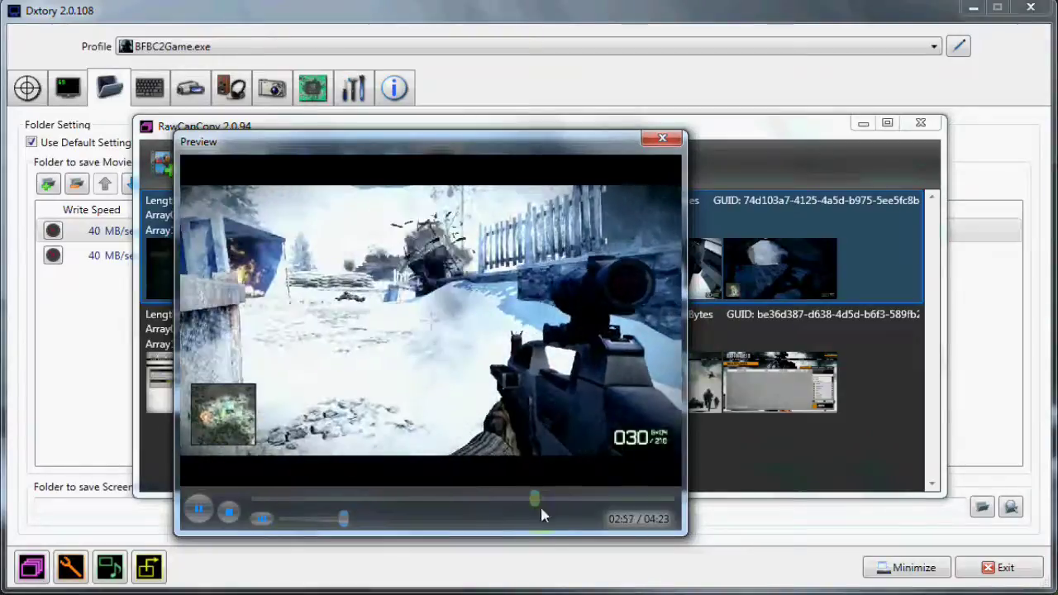
{"action": "left_click", "coordinate": [662, 137]}
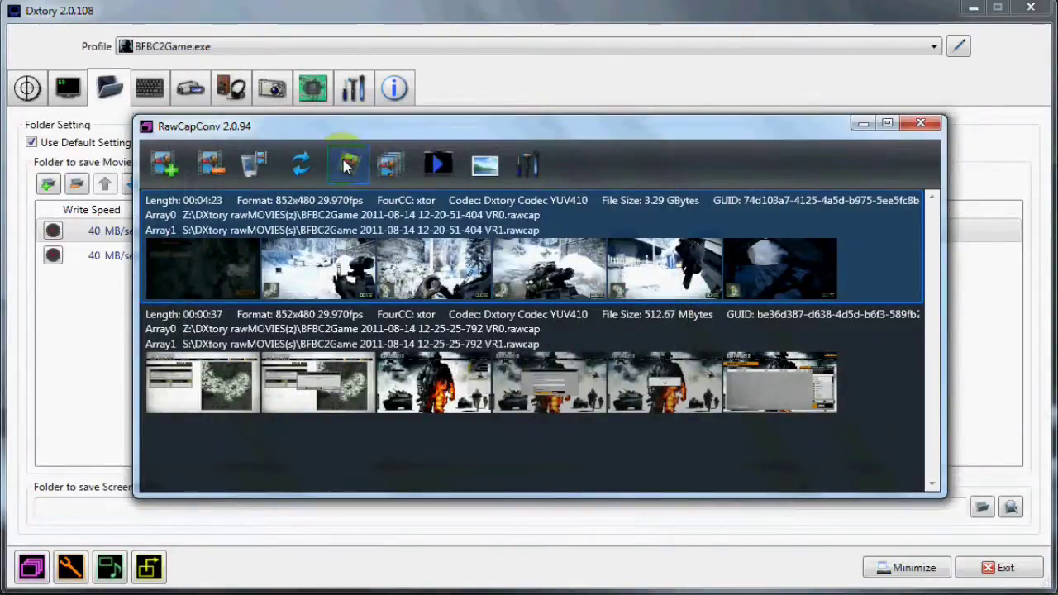
- Build the selected files to Z:\DXtory raw RENDERED, shutting down the computer when finished
{"action": "left_click", "coordinate": [347, 165]}
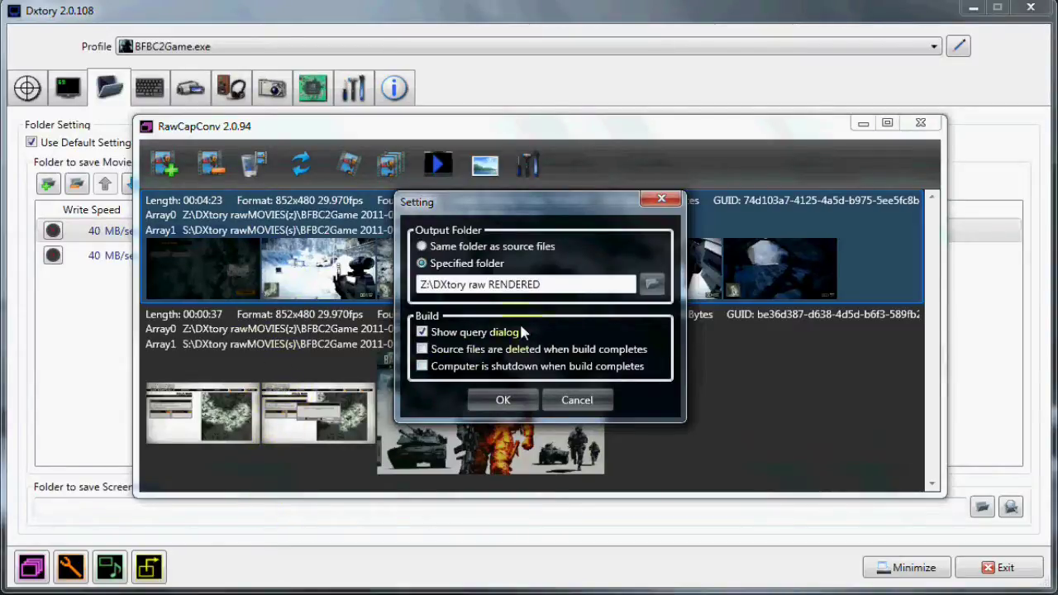
{"action": "left_click", "coordinate": [422, 368]}
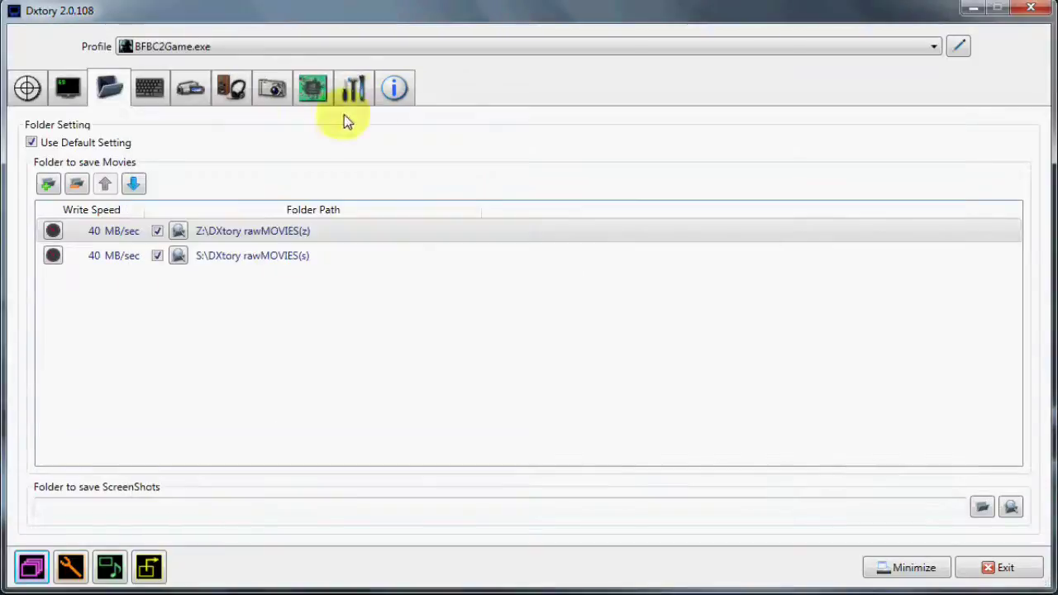
- Close RawCapConv, review Dxtory's Movie and Audio settings, then show the Target Information page
{"action": "left_click", "coordinate": [400, 86]}
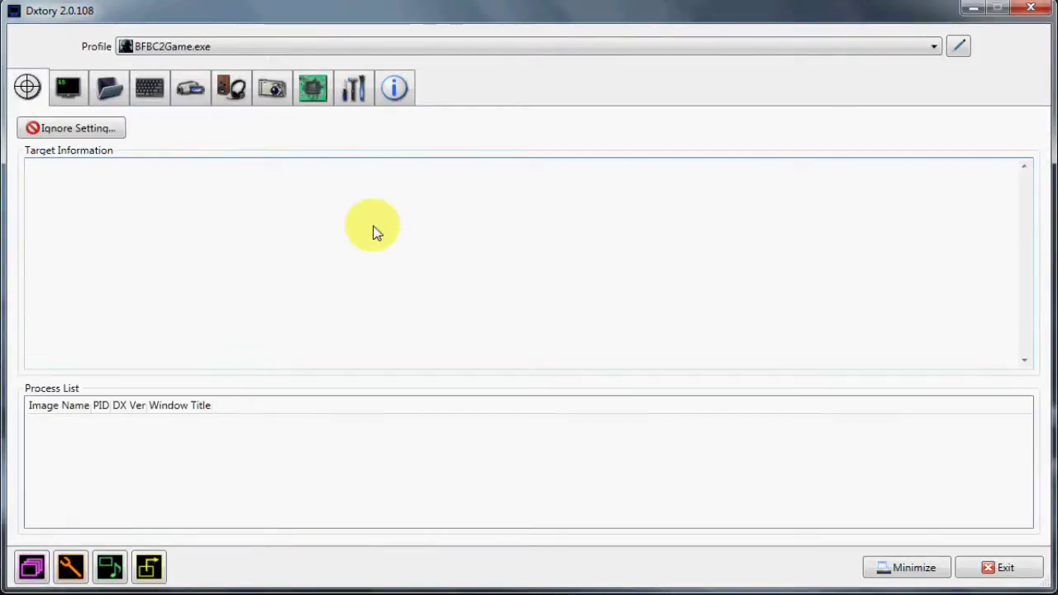
{"action": "left_click", "coordinate": [193, 94]}
{"action": "left_click", "coordinate": [226, 93]}
{"action": "left_click", "coordinate": [192, 93]}
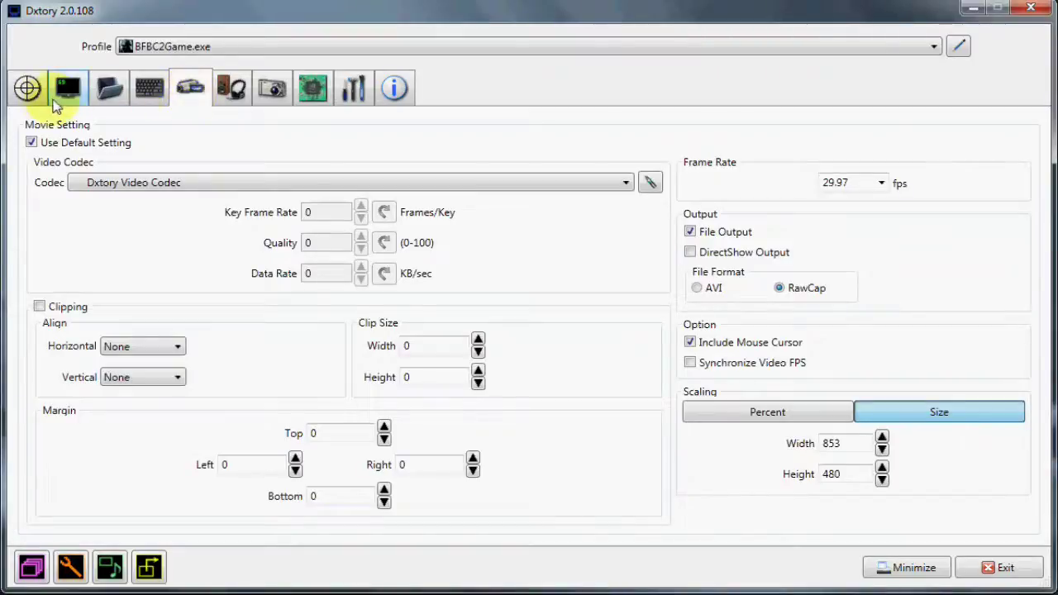
{"action": "left_click", "coordinate": [29, 90]}
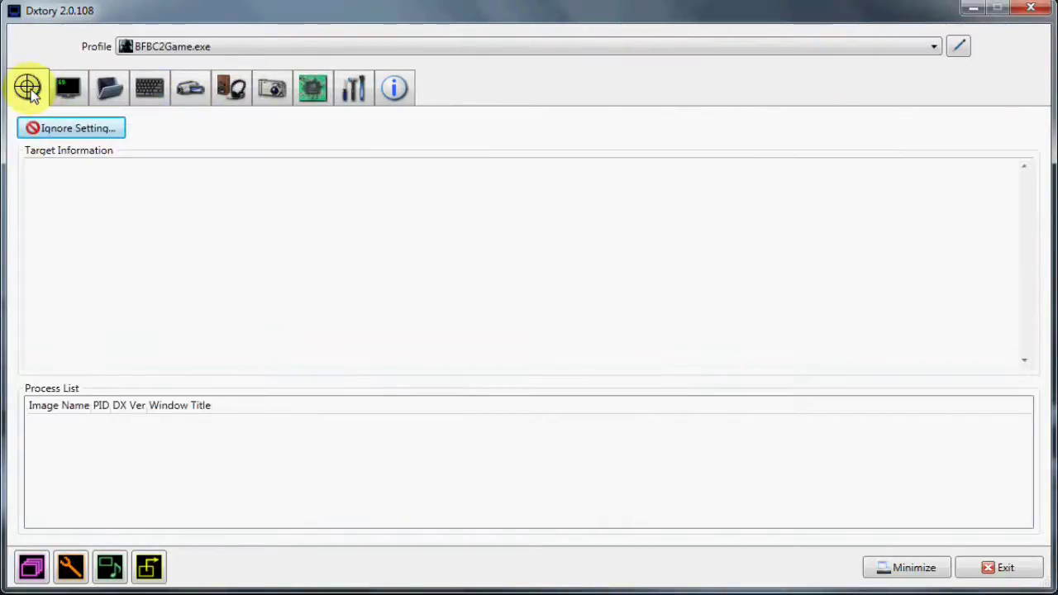